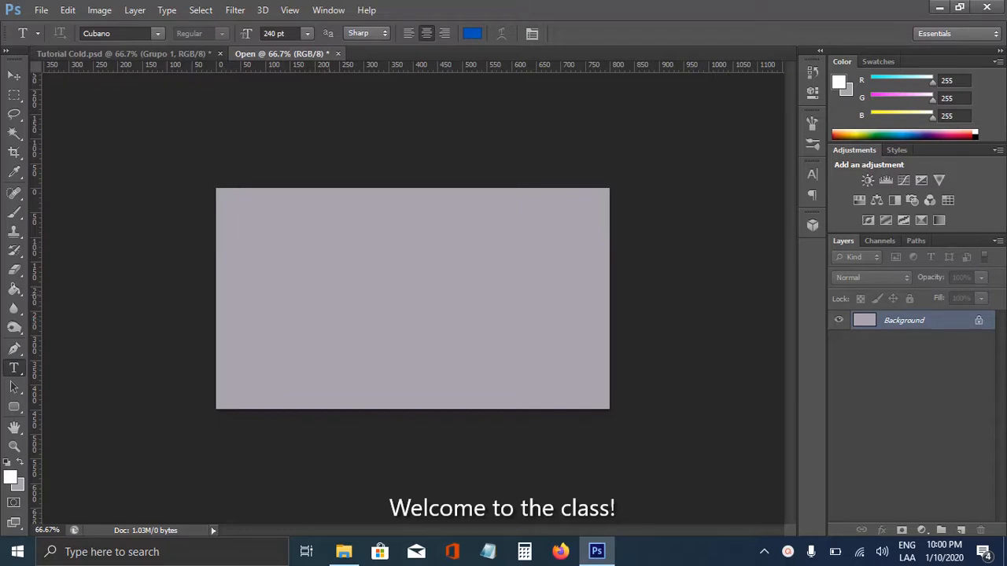
Step: Add the text COLD in blue 240 pt Cubano and move it fully onto the canvas
left_click(329, 293)
type("IC")
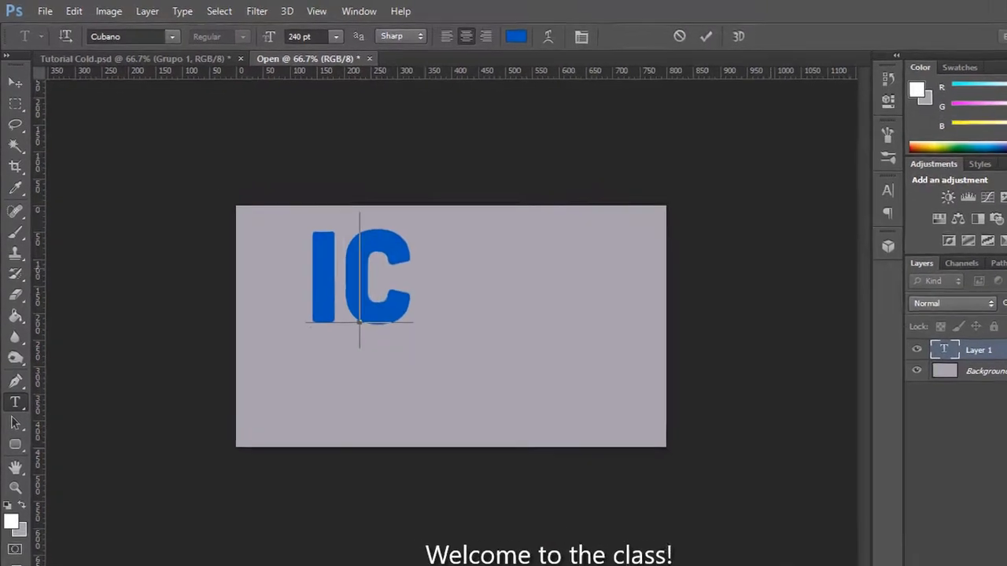
type("OLD")
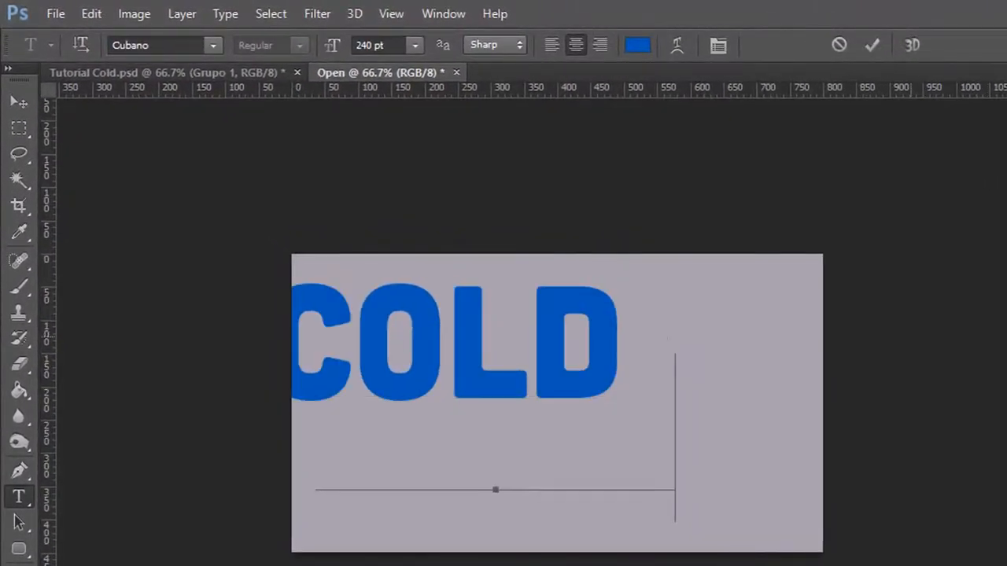
left_click_drag(911, 336, 992, 293)
Step: Center the COLD text horizontally and vertically on the canvas and clear the selection
left_click(18, 102)
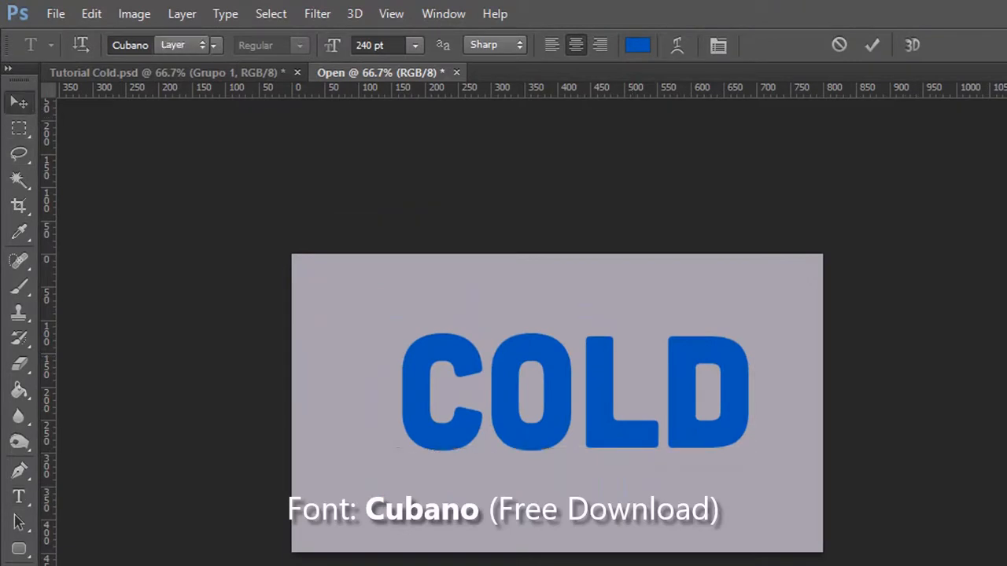
key("ctrl+a")
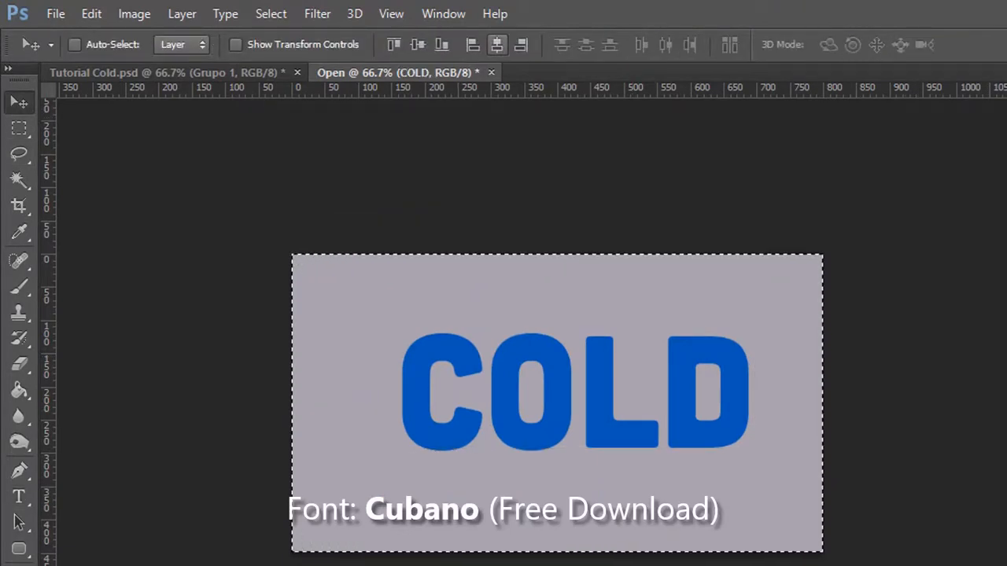
left_click(497, 45)
left_click(418, 45)
key("ctrl+d")
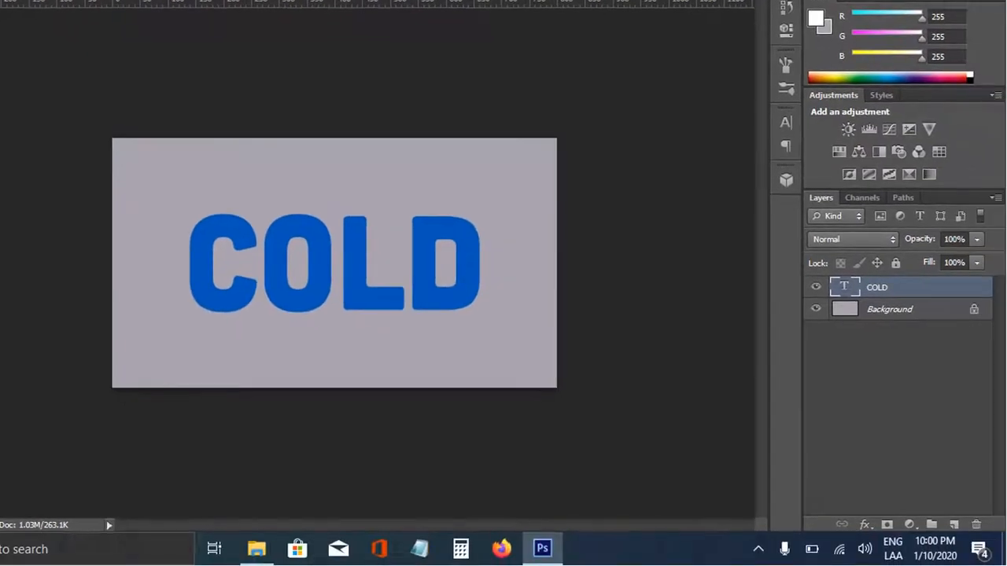
Step: Duplicate the COLD text layer under the same name COLD and hide the original layer
right_click(999, 354)
left_click(788, 87)
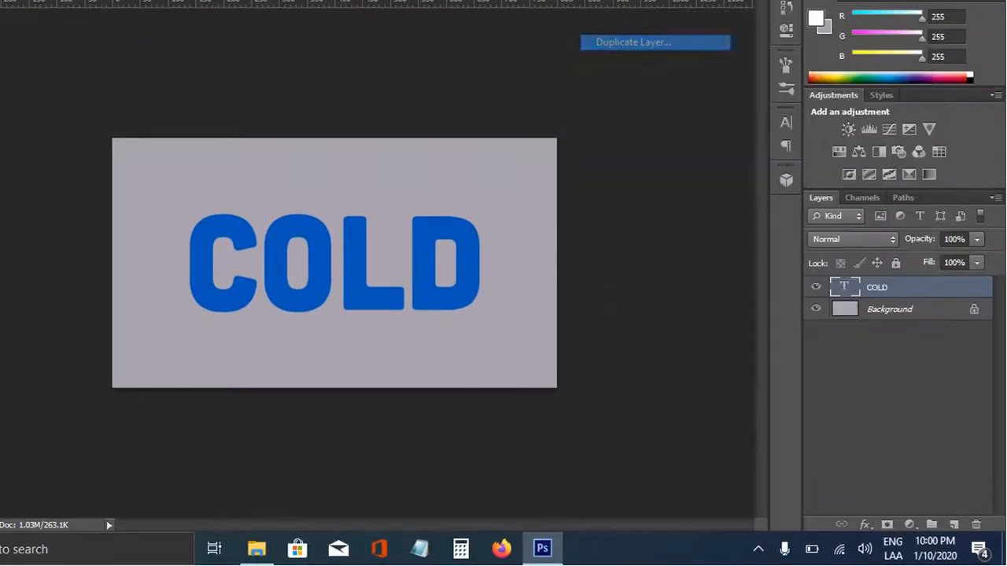
double_click(369, 132)
key("BackSpace")
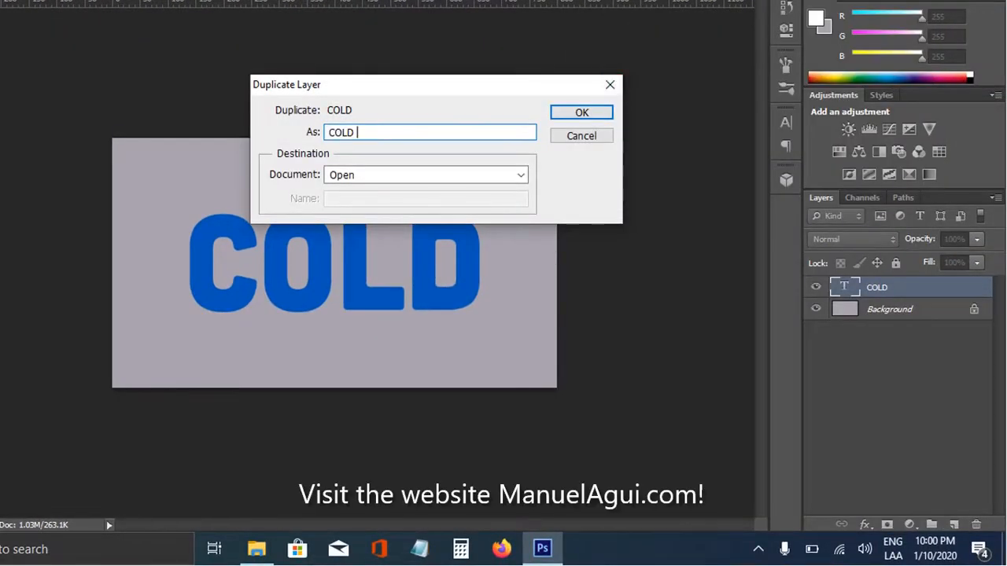
key("Return")
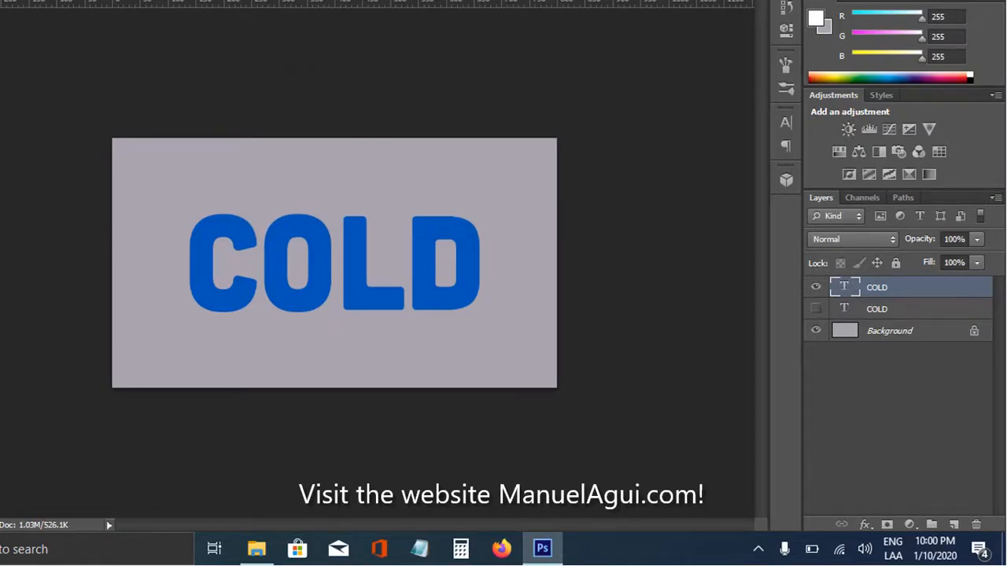
Step: Open the blending options of the upper COLD layer and enable Bevel & Emboss and Stroke
right_click(903, 288)
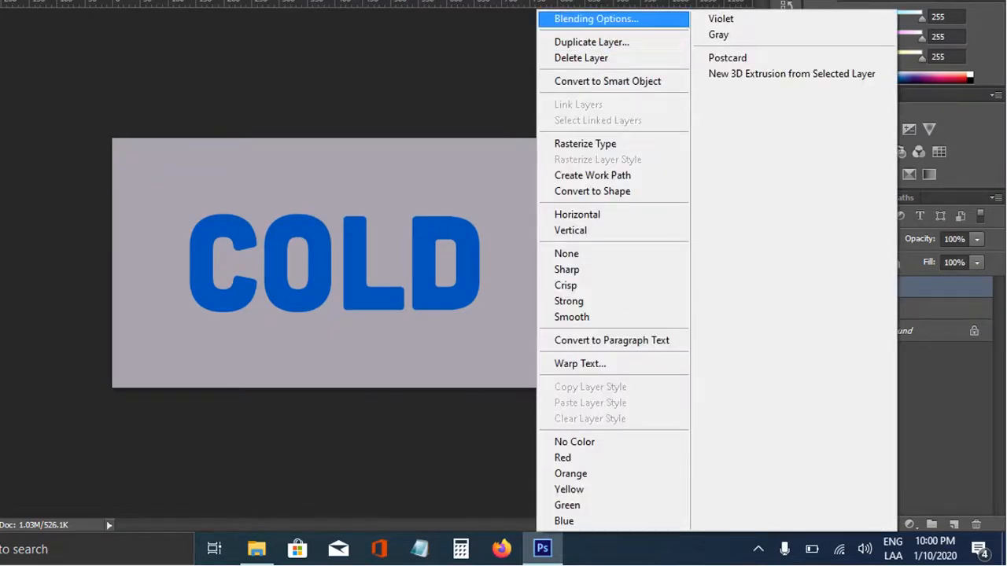
left_click(595, 19)
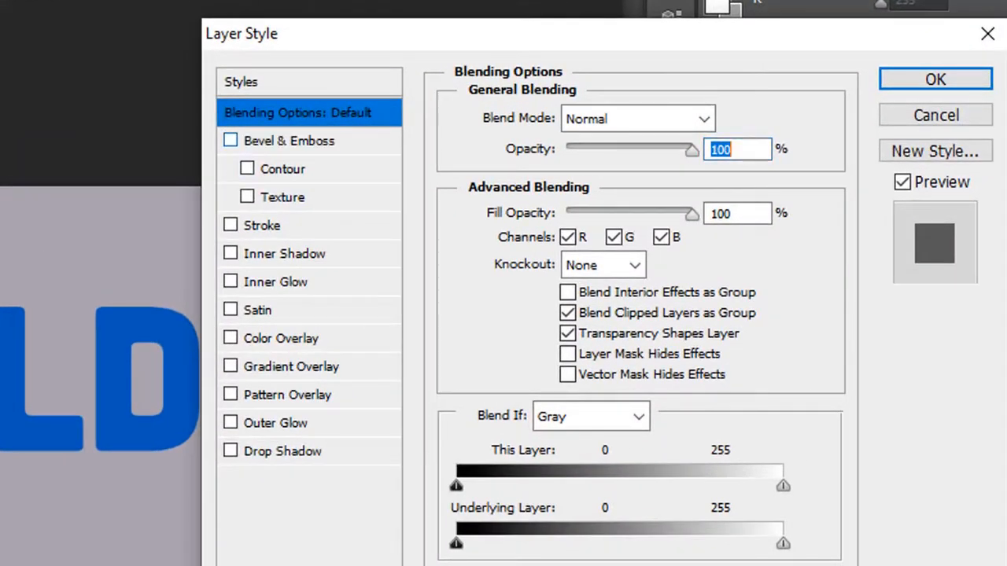
left_click(289, 140)
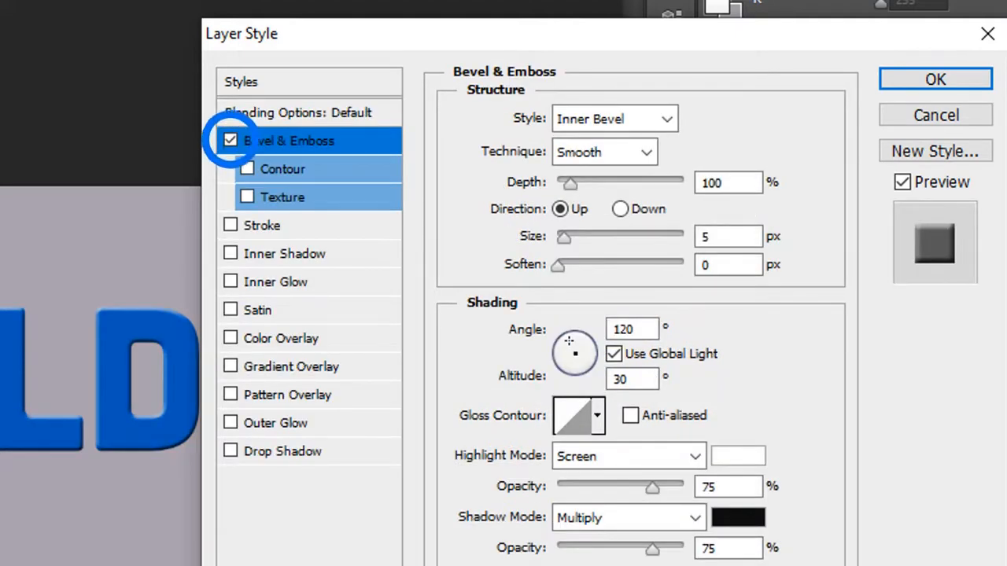
left_click(262, 226)
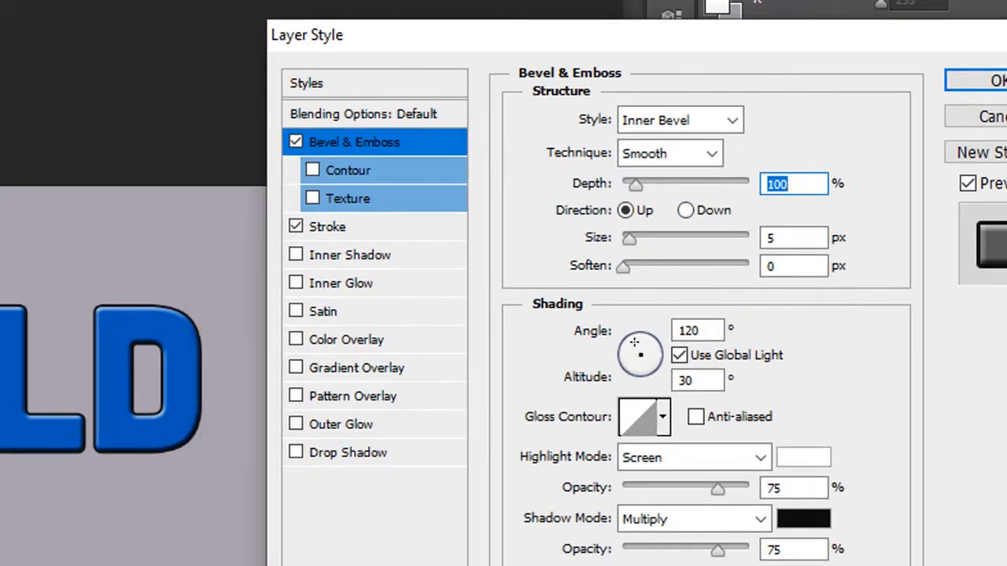
Step: Set the depth of the COLD layer's Bevel & Emboss effect to 164%
left_click_drag(629, 36, 594, 51)
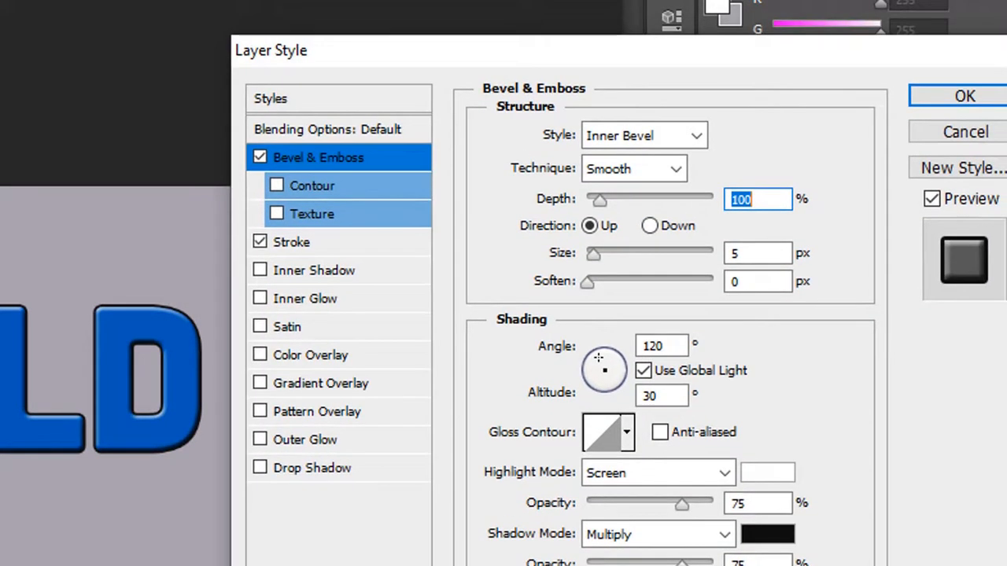
type("164")
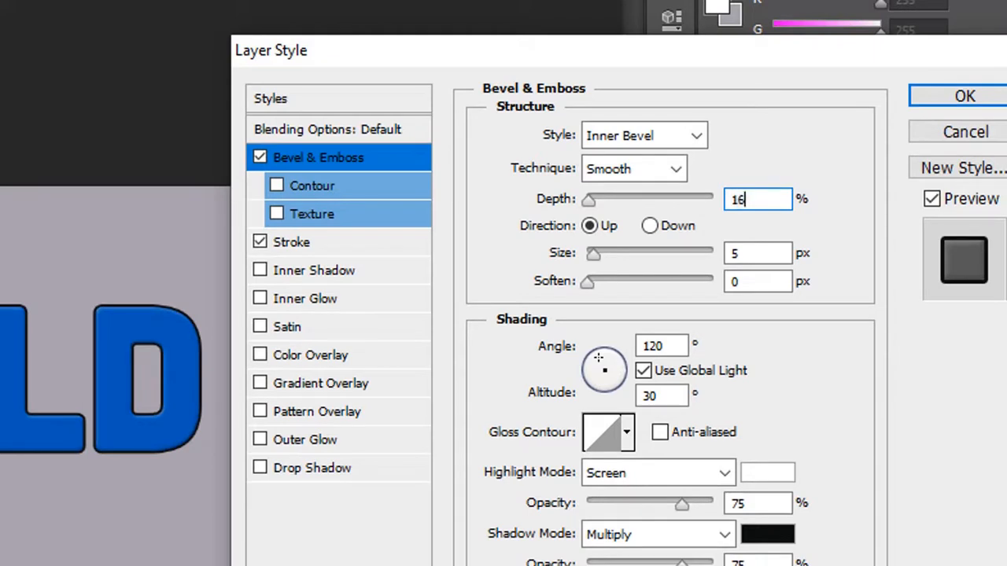
left_click(742, 199)
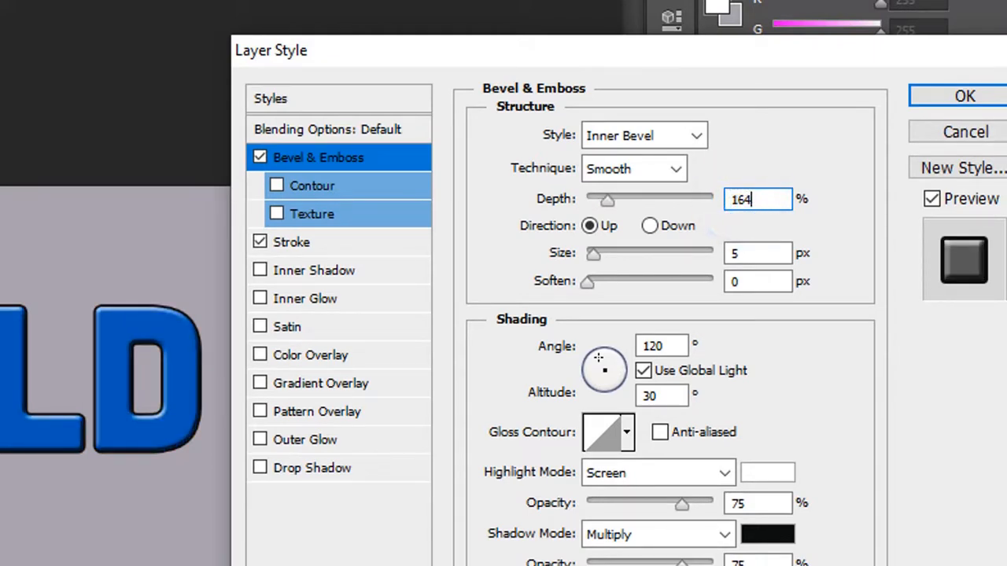
Step: Try a bevel size of 177 px and set it back to 5 px
left_click_drag(790, 252, 728, 252)
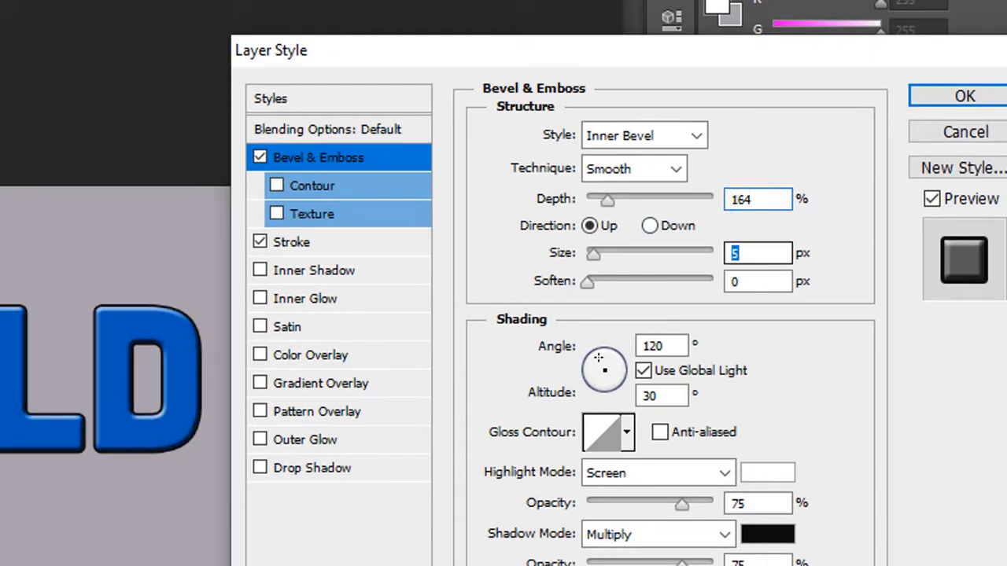
type("177")
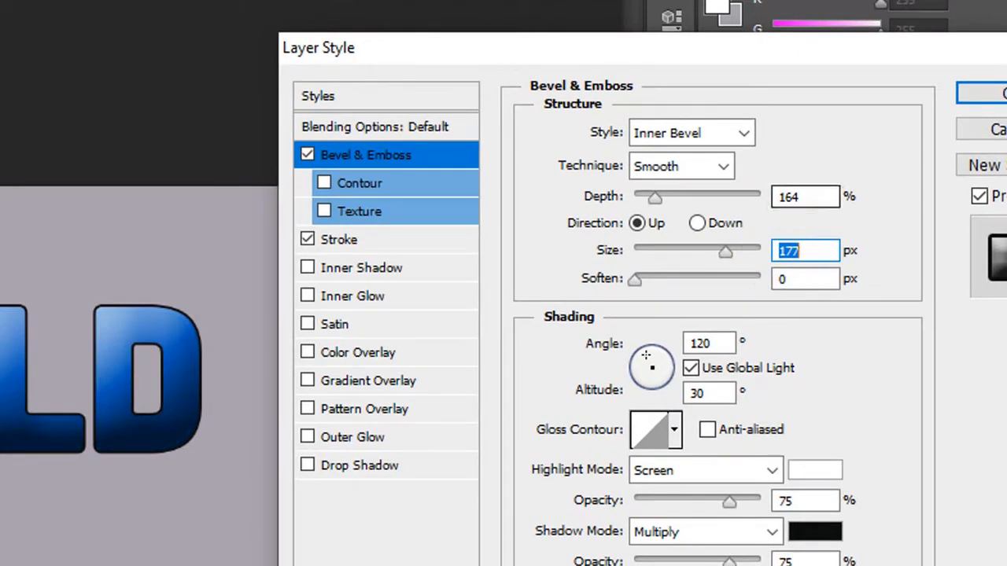
type("5")
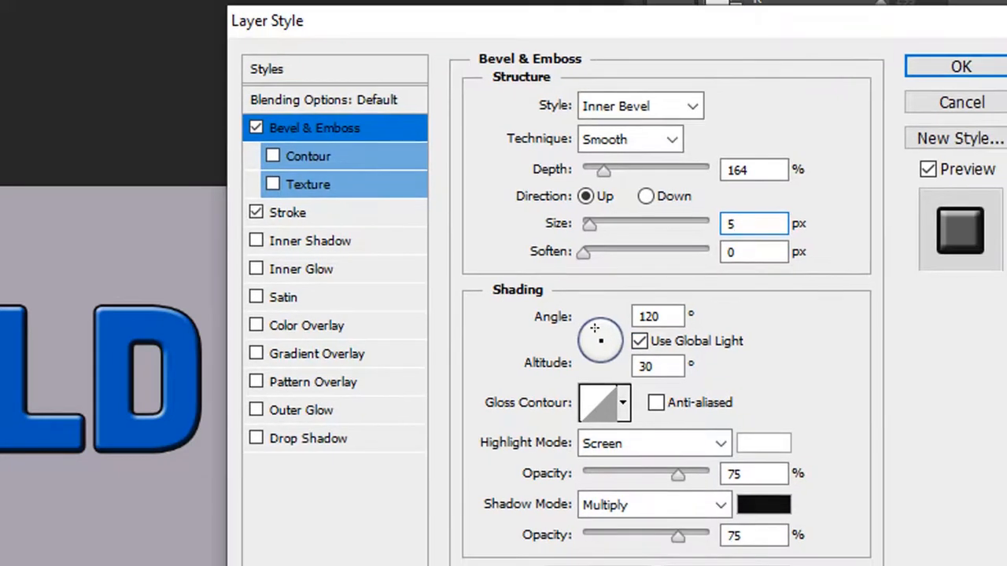
Step: Turn off Use Global Light for the bevel shading and set its angle to 90°
left_click(639, 341)
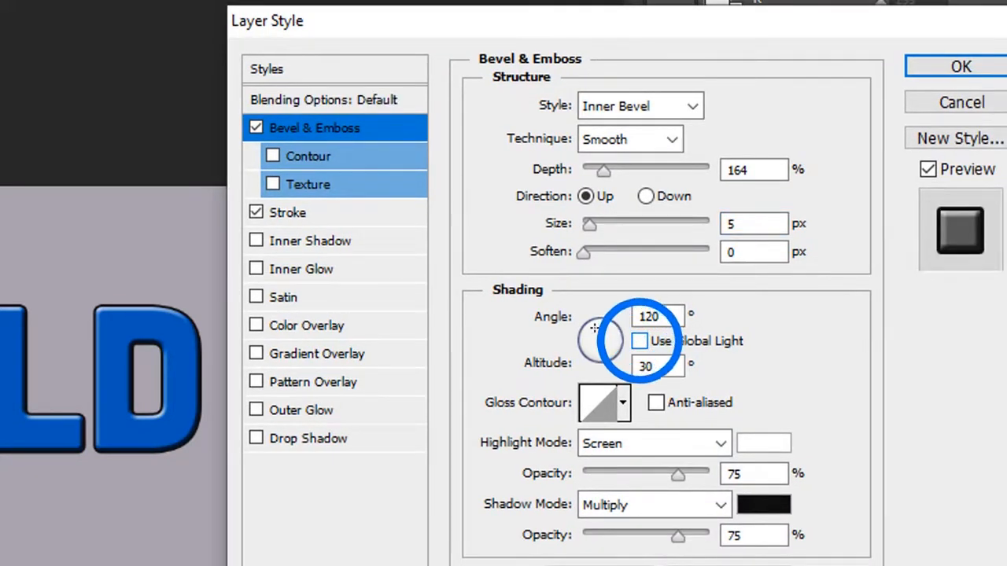
key("shift+Tab")
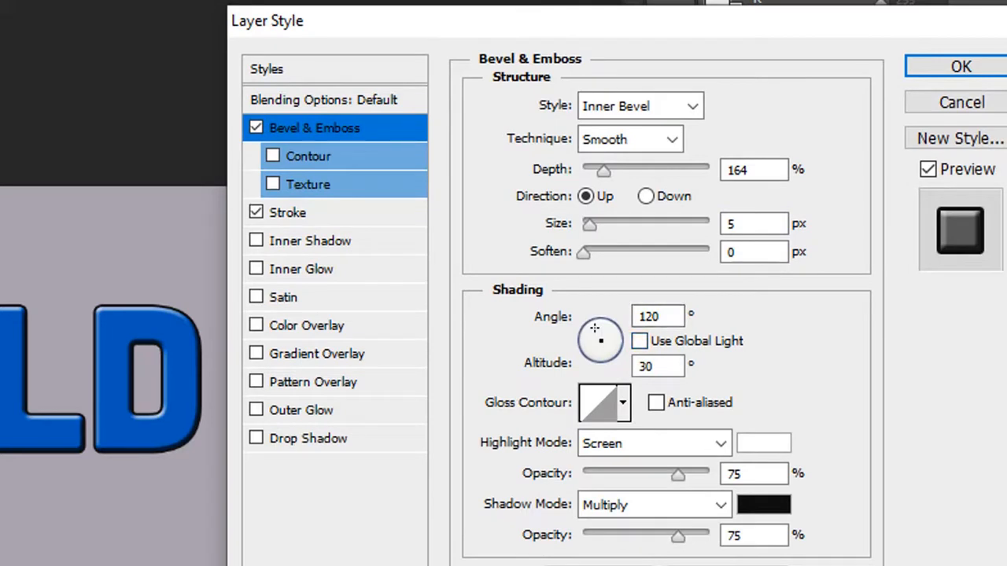
type("90")
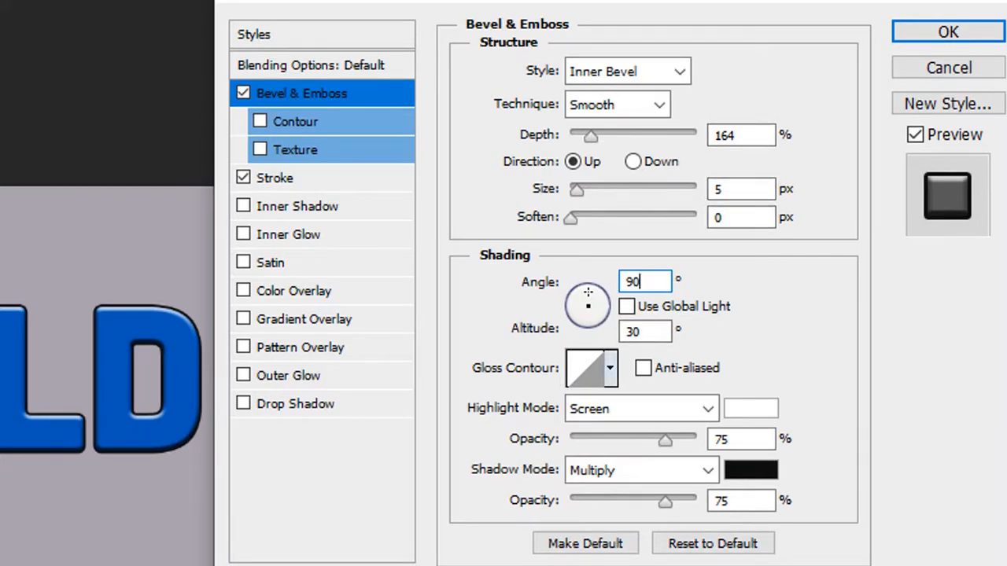
Step: Change the bevel's gloss contour to the concave curve preset, fourth in the first row
left_click(610, 368)
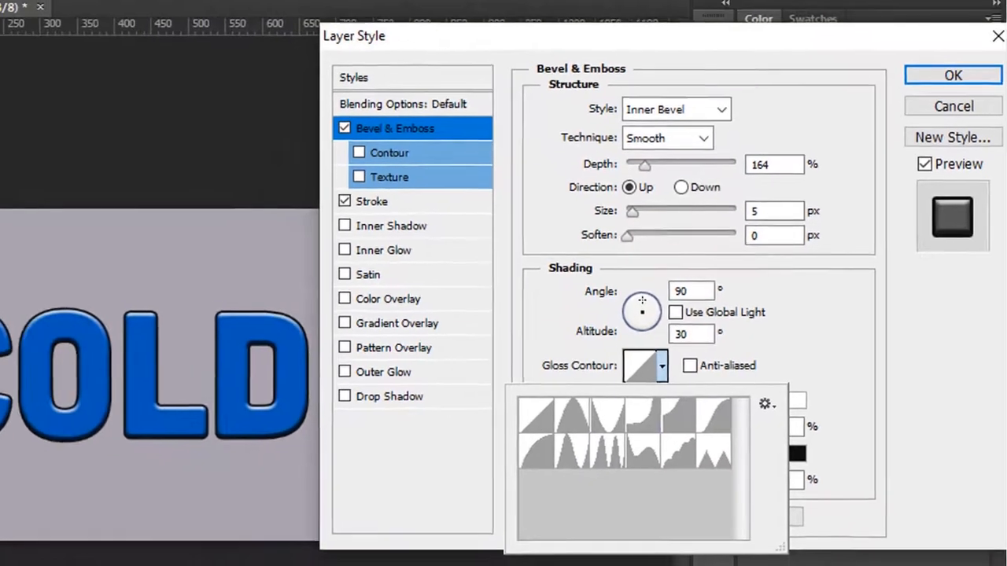
left_click(588, 425)
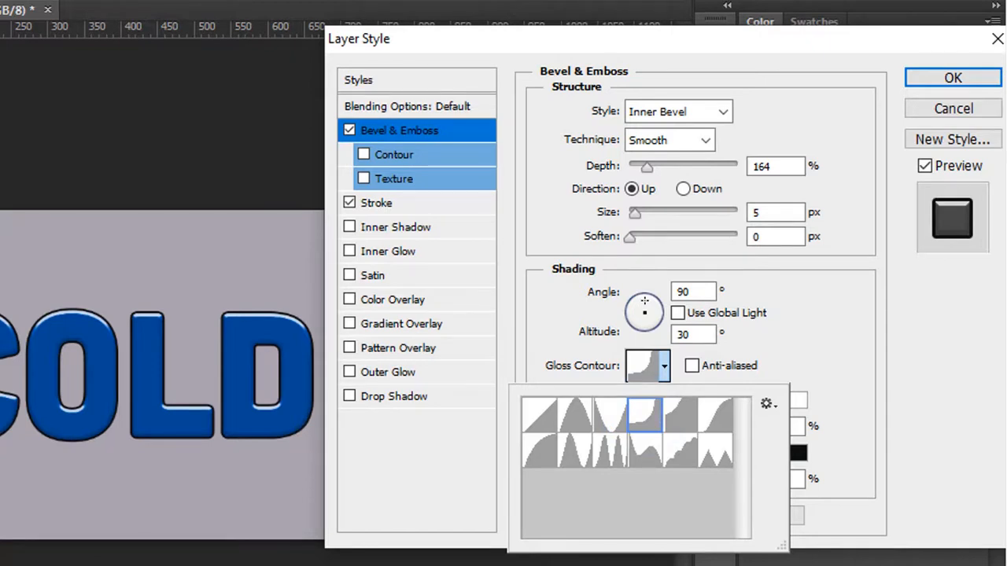
left_click(644, 301)
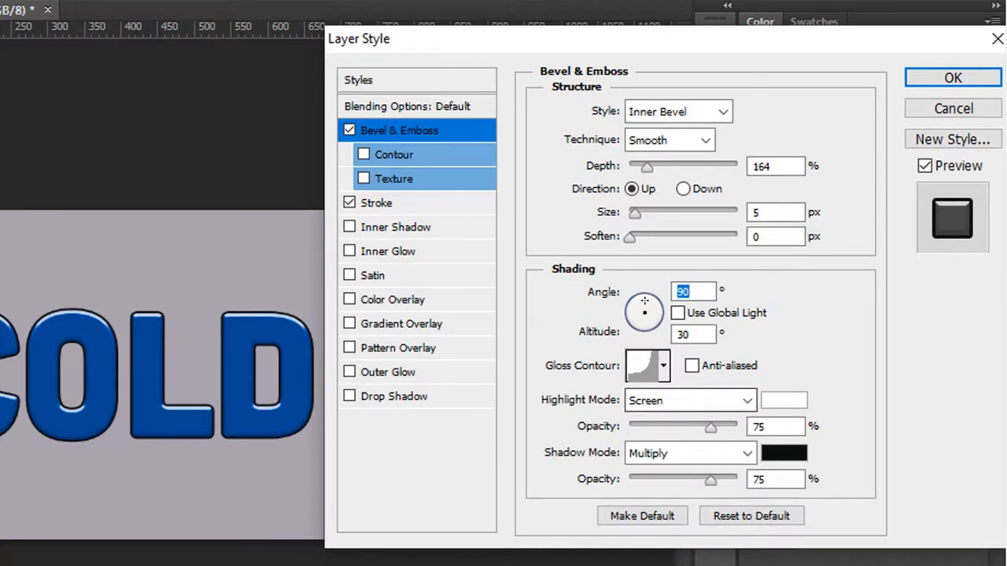
Step: Set the bevel's highlight opacity to 100% and its shadow opacity to 0%
left_click_drag(711, 427, 738, 427)
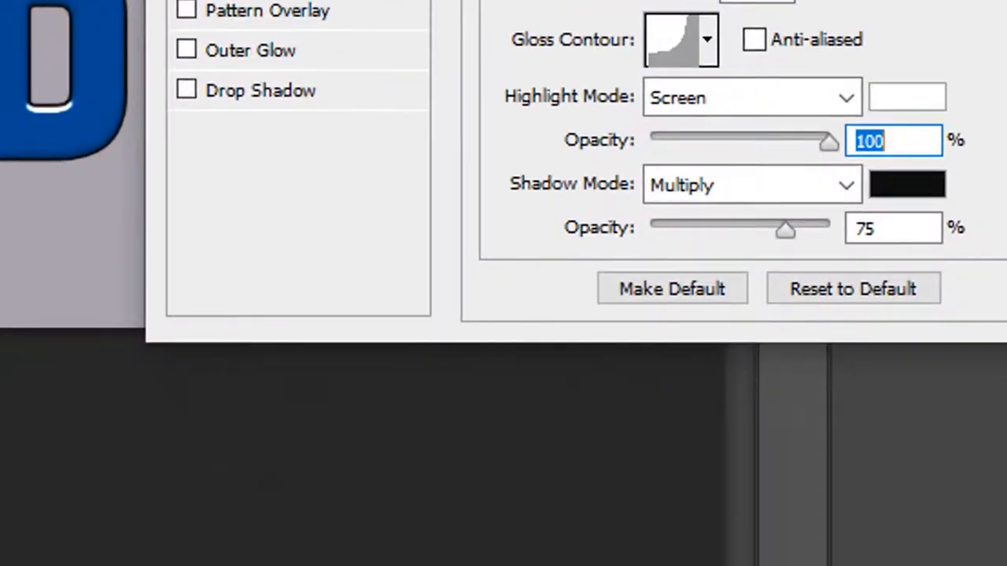
left_click_drag(786, 229, 651, 230)
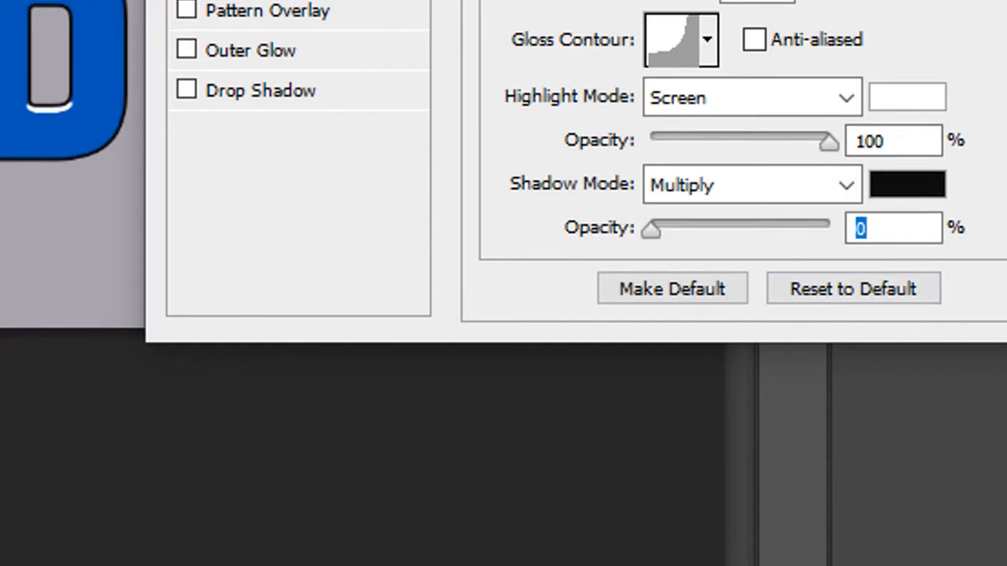
type("100")
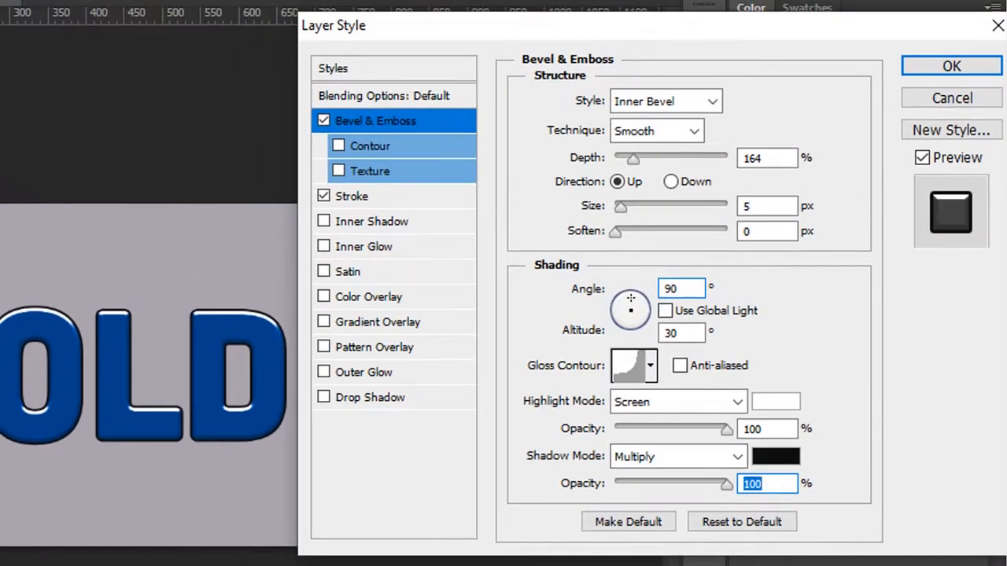
type("0")
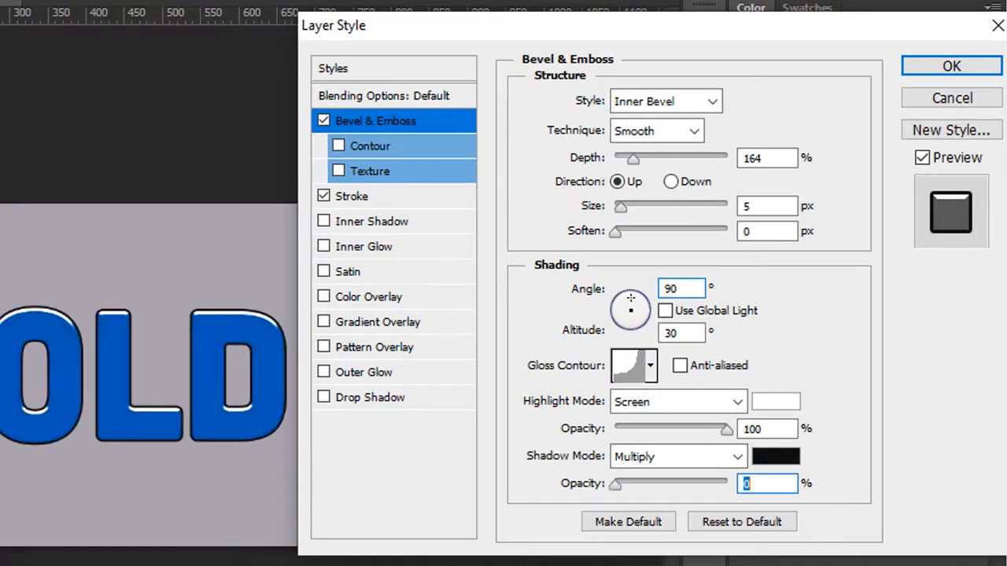
Step: Set the size of the COLD layer's outside stroke to 6 px
left_click(351, 196)
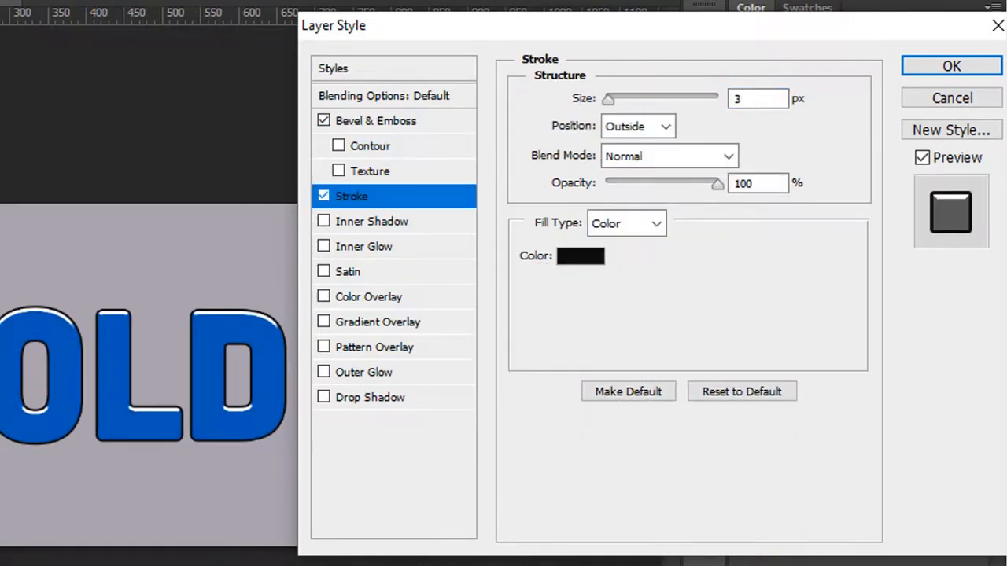
left_click_drag(551, 25, 501, 43)
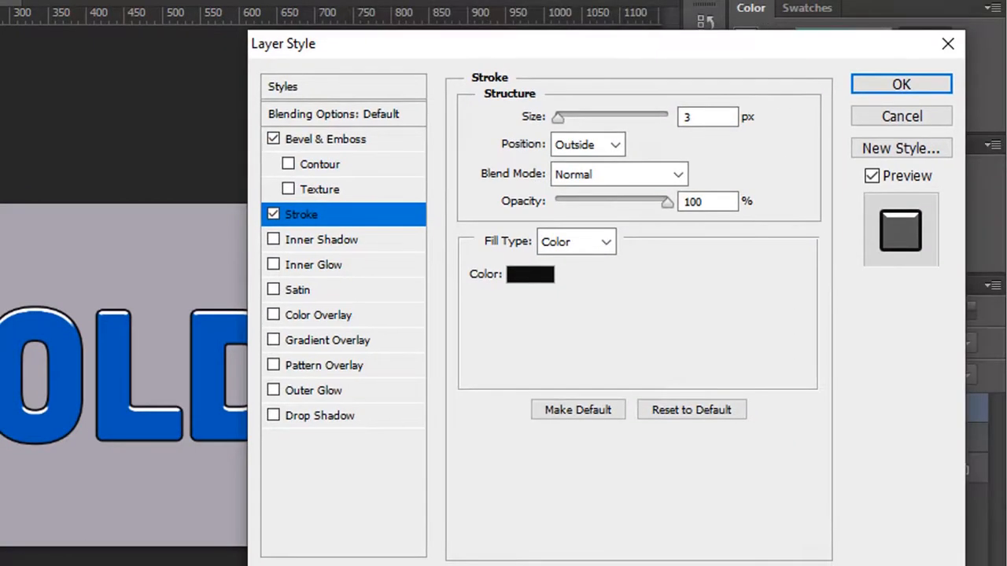
double_click(689, 117)
type("6")
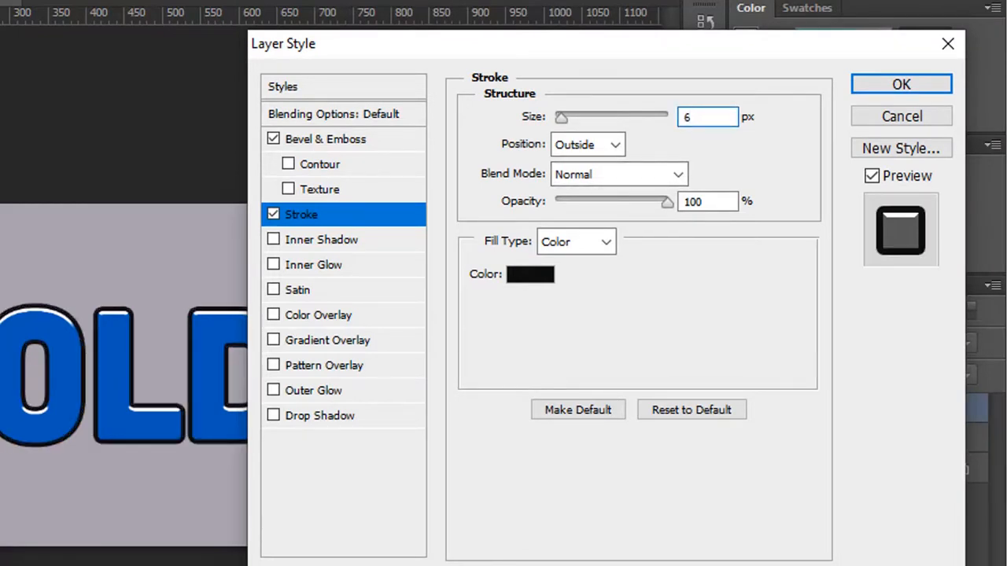
Step: Change the stroke color to the blue 0056b8
left_click(530, 274)
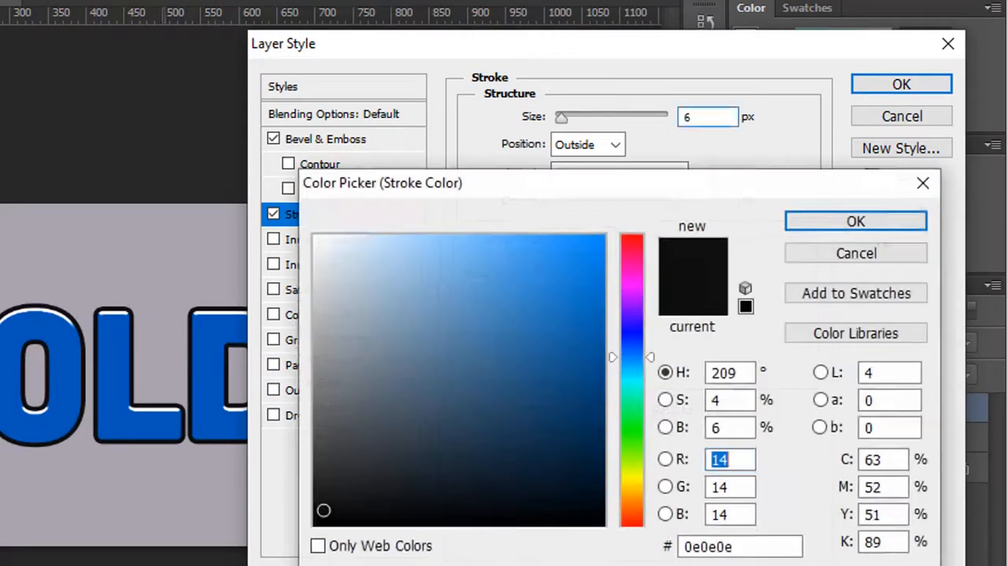
double_click(708, 546)
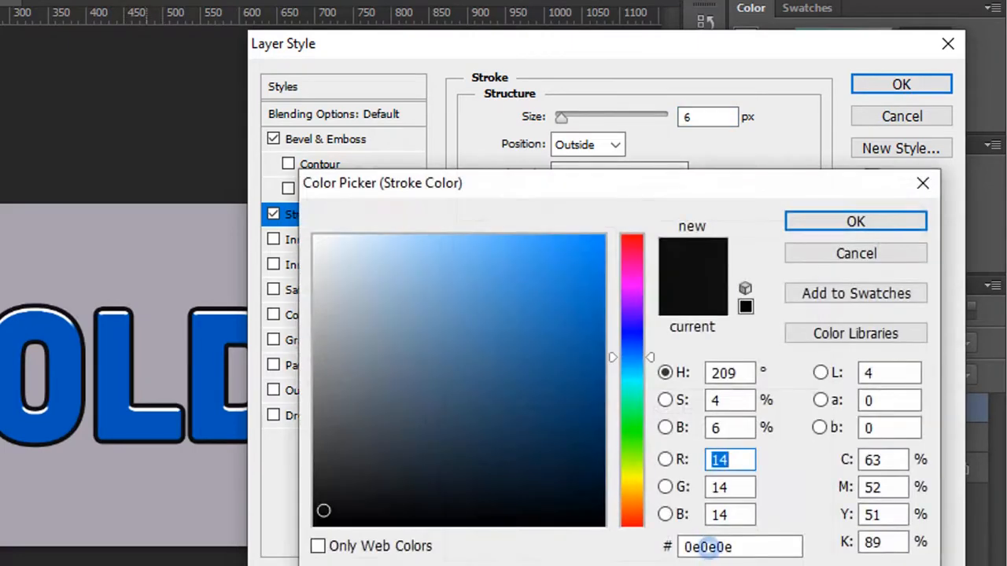
type("0056b8")
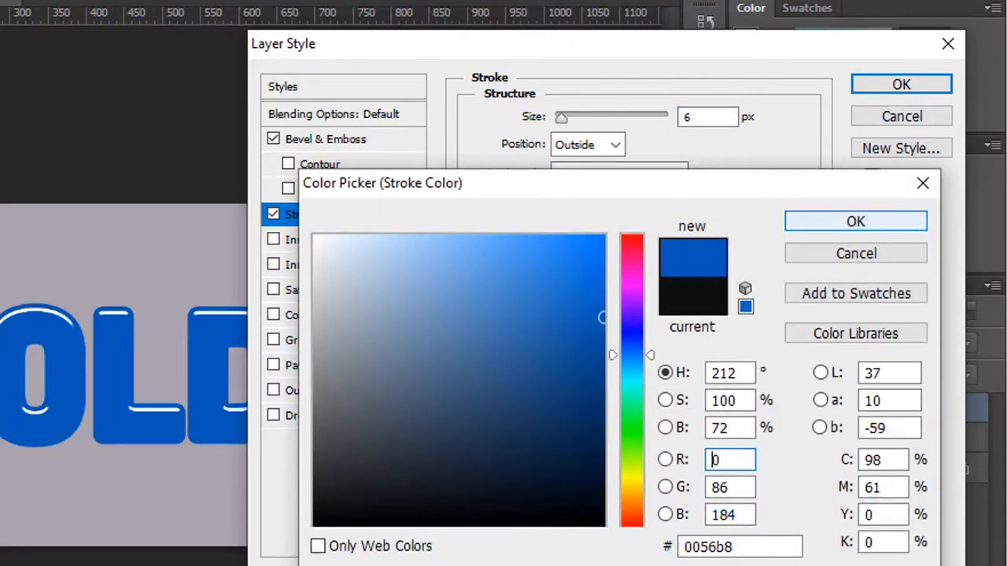
key("Return")
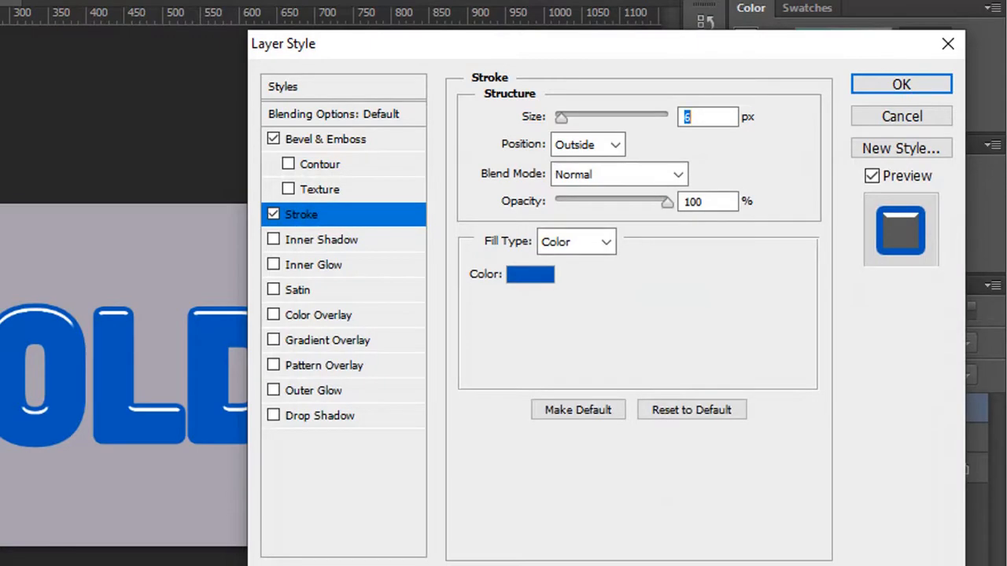
Step: Apply the layer style, hide the upper COLD layer, and make the lower COLD layer visible and selected
key("Return")
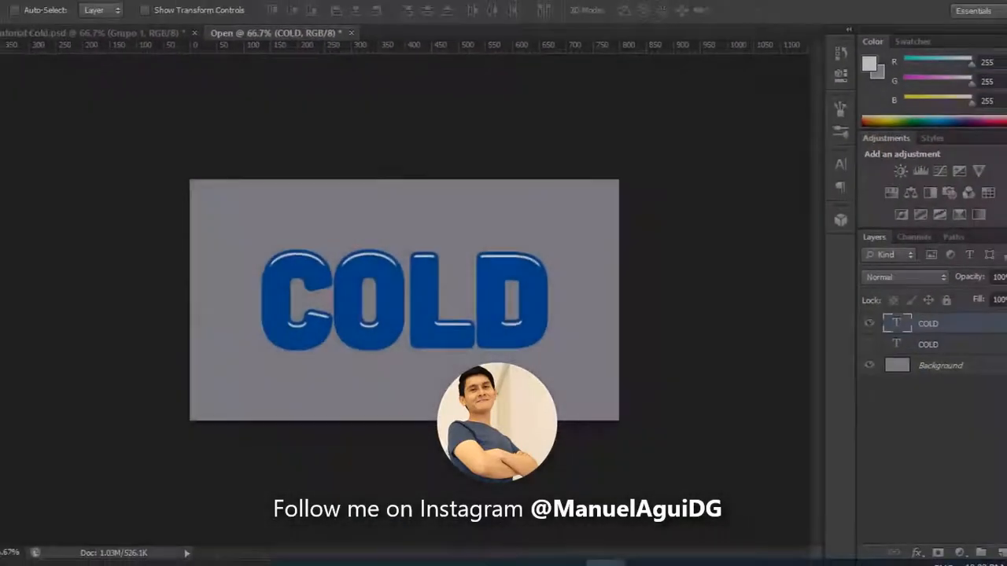
left_click(869, 324)
left_click(869, 345)
left_click(929, 345)
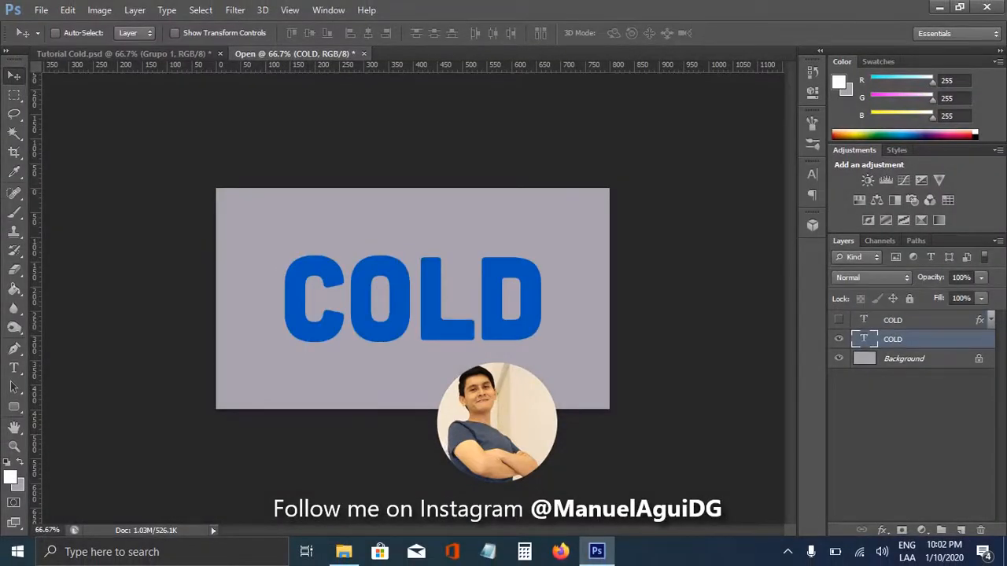
Step: Enable the Stroke and Drop Shadow effects on the lower COLD text layer
right_click(929, 339)
left_click(645, 82)
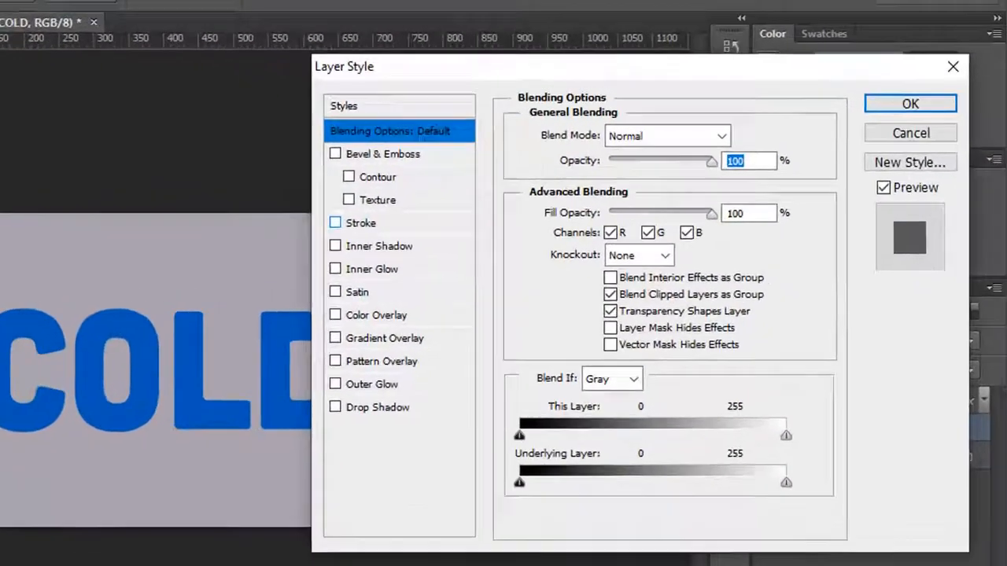
left_click(550, 196)
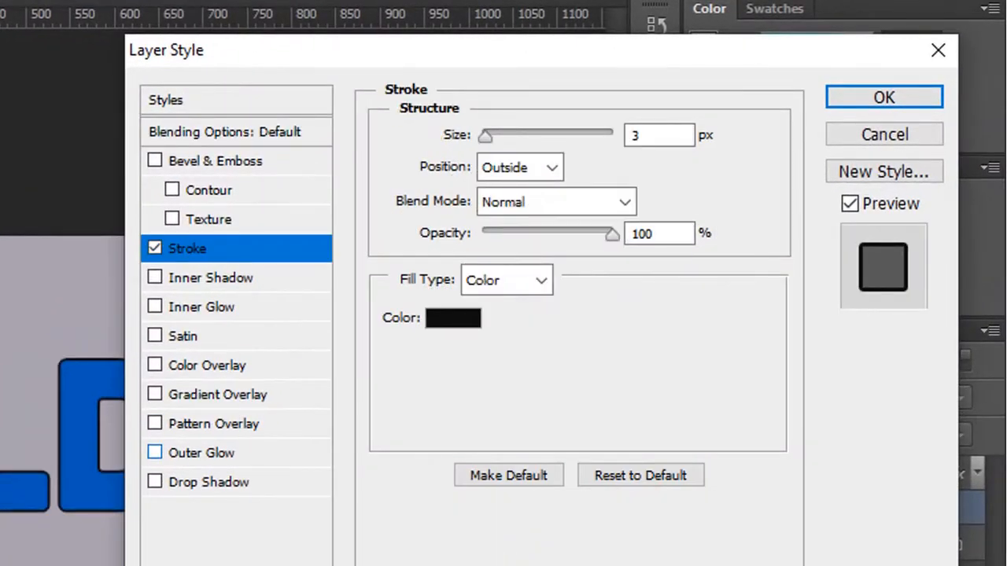
left_click(208, 482)
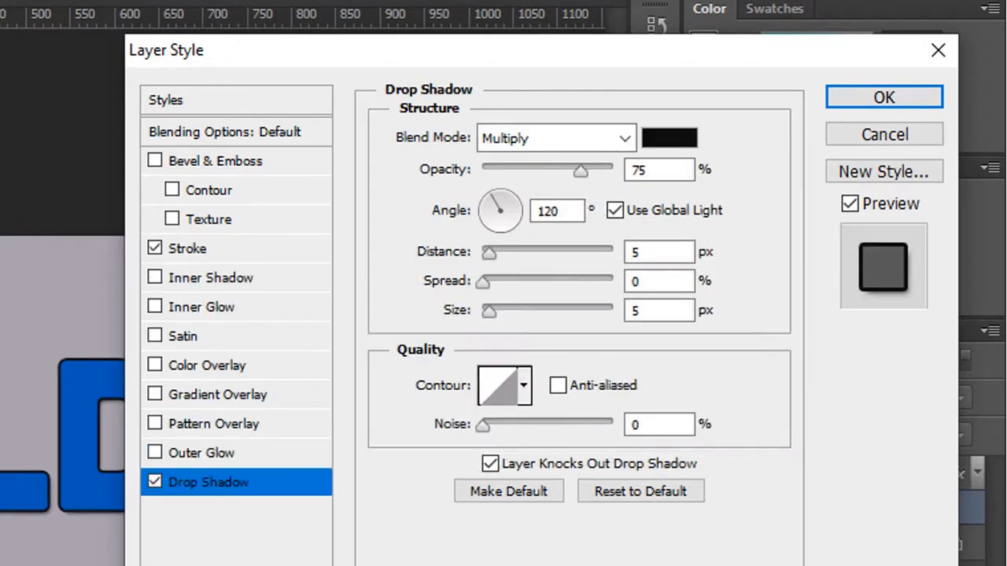
Step: Set the lower COLD layer's outside stroke to 22 px and its color to white
left_click(187, 248)
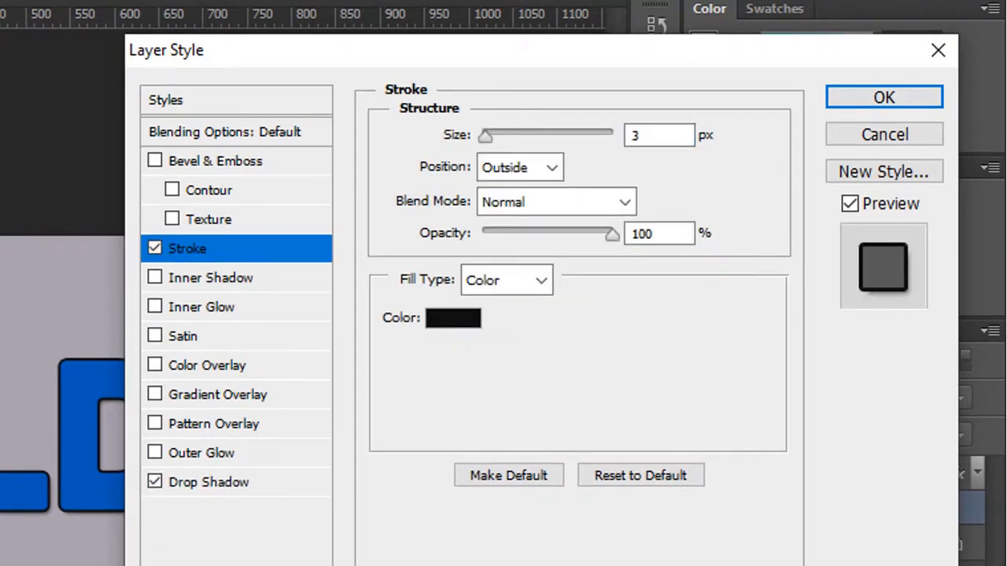
double_click(639, 136)
type("22")
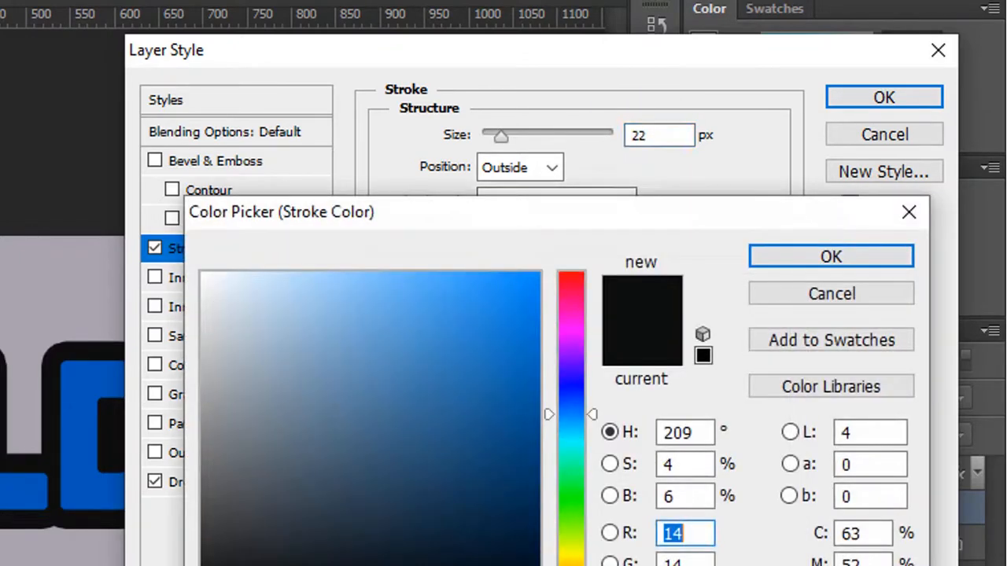
left_click(204, 275)
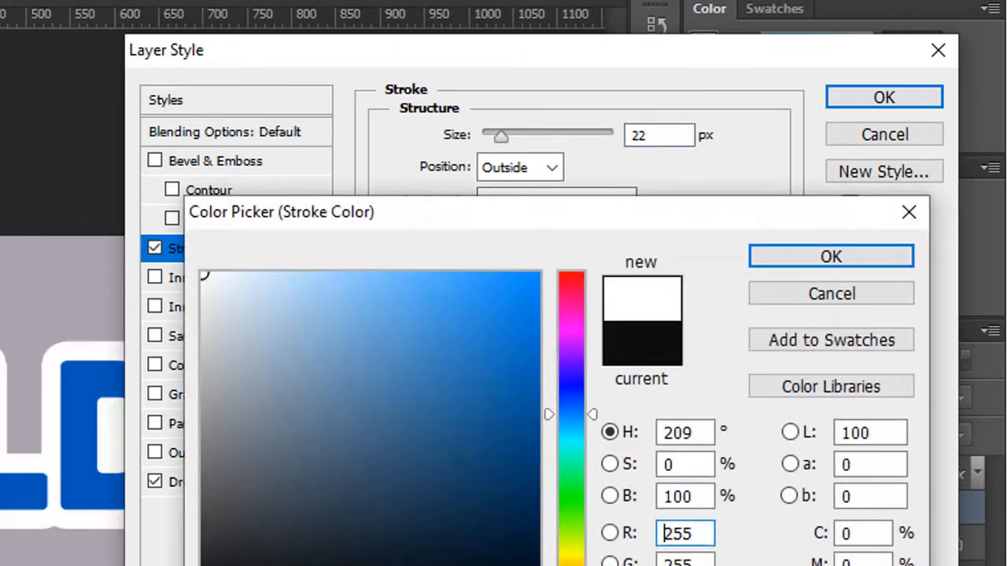
key("Return")
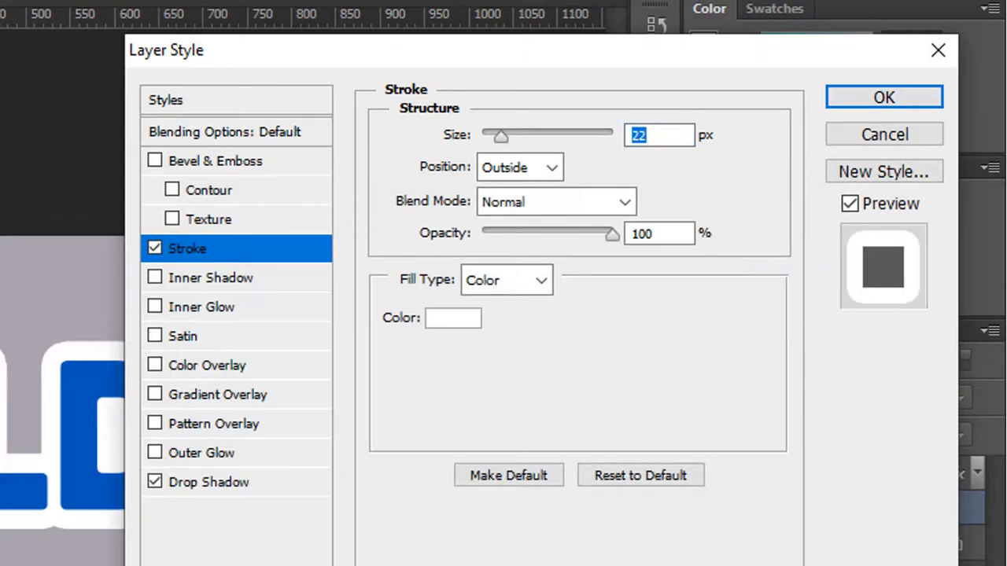
Step: Set the drop shadow's distance to 40 px and its size to 0 px
left_click(209, 482)
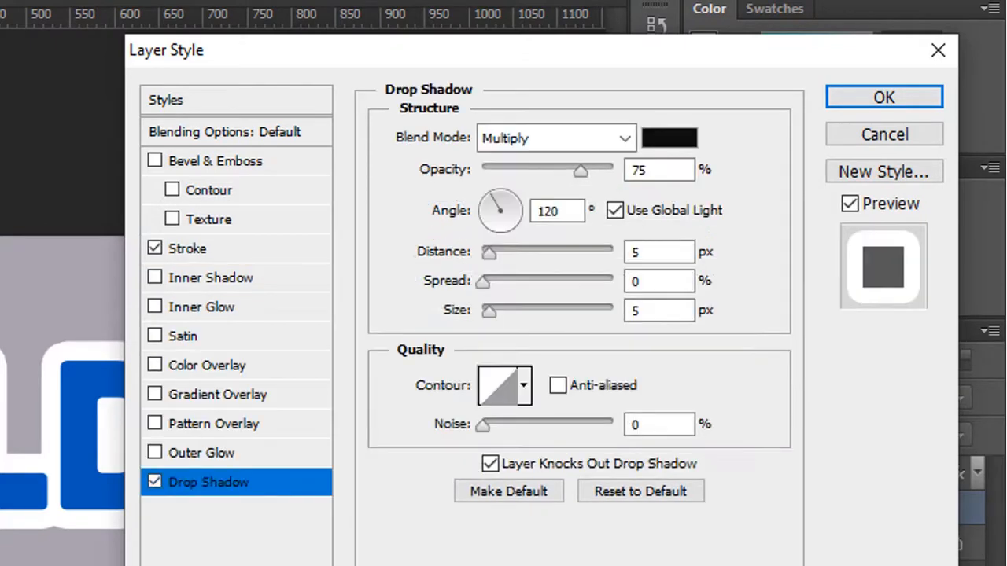
left_click_drag(655, 253, 592, 236)
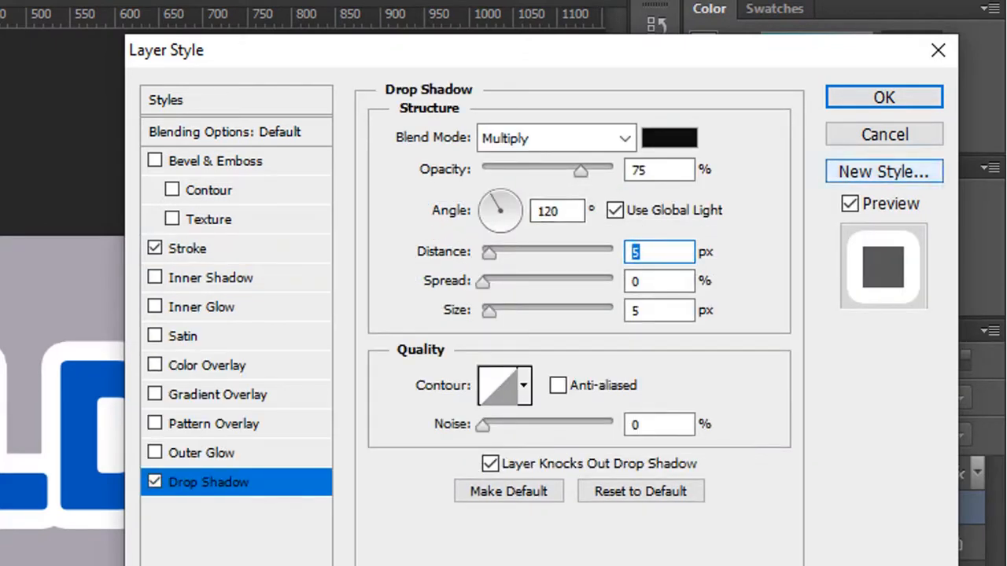
type("40")
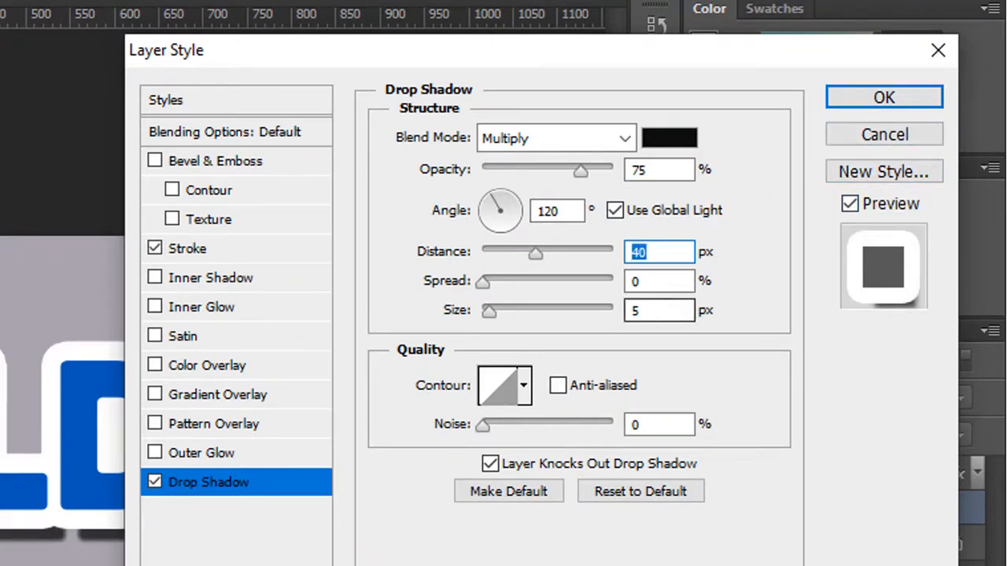
left_click_drag(652, 311, 615, 311)
type("0")
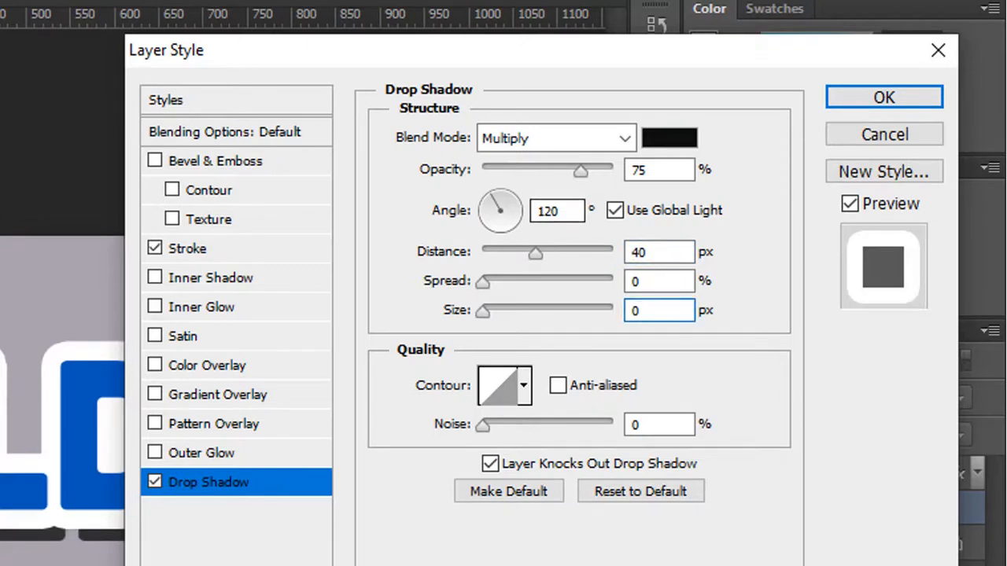
Step: Set the drop shadow's opacity to 20% with the Multiply blend mode
left_click(589, 140)
left_click(588, 140)
left_click_drag(648, 170, 616, 170)
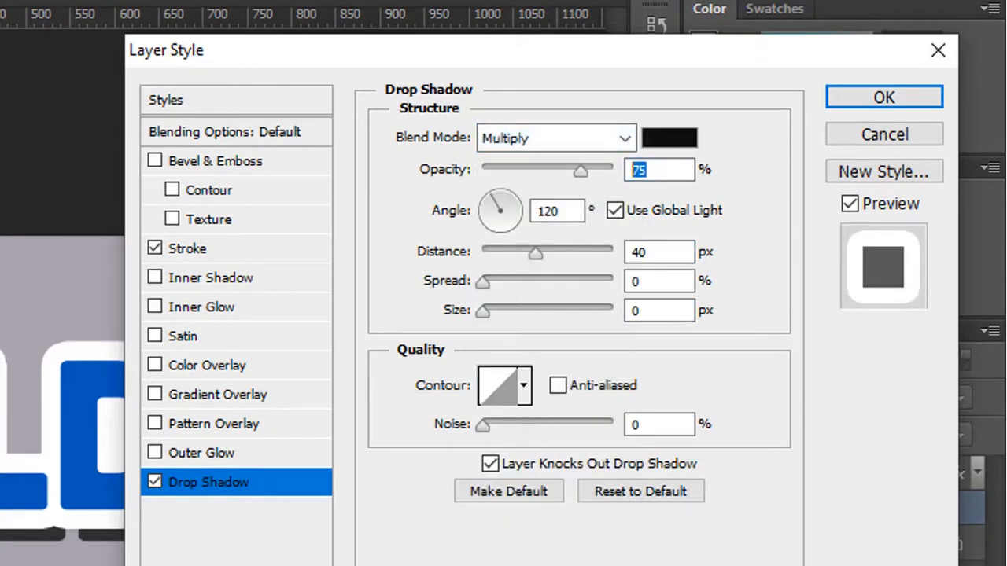
type("20")
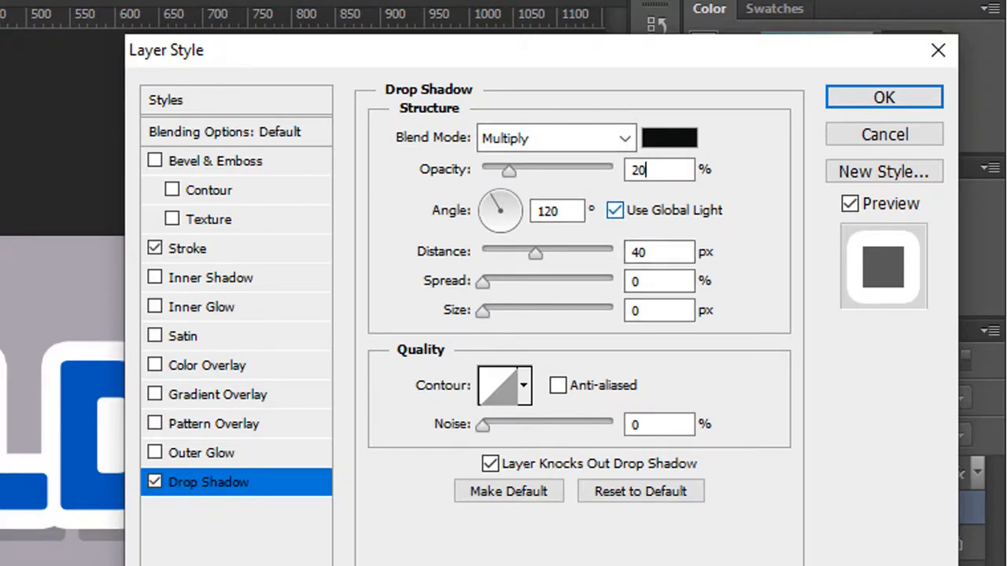
Step: Turn off global light for the drop shadow, set its angle to 90°, and apply the layer style
left_click(615, 210)
left_click_drag(568, 211, 213, 162)
type("90")
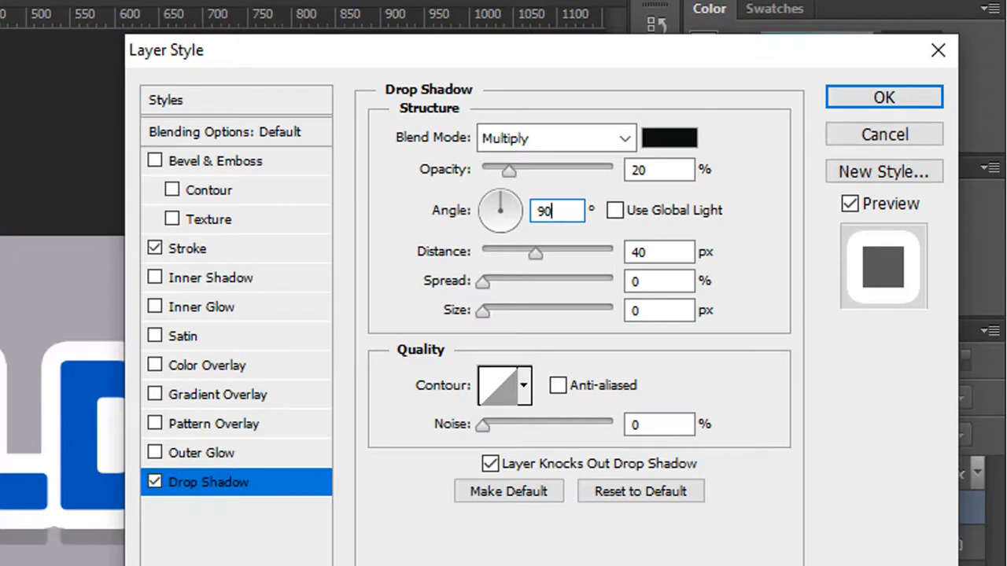
left_click_drag(765, 52, 663, 38)
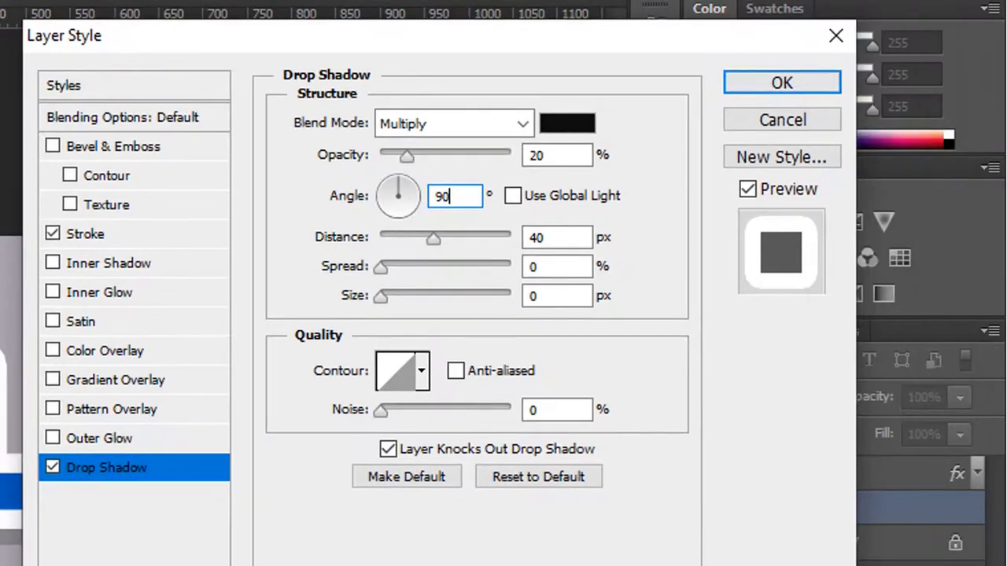
left_click(782, 82)
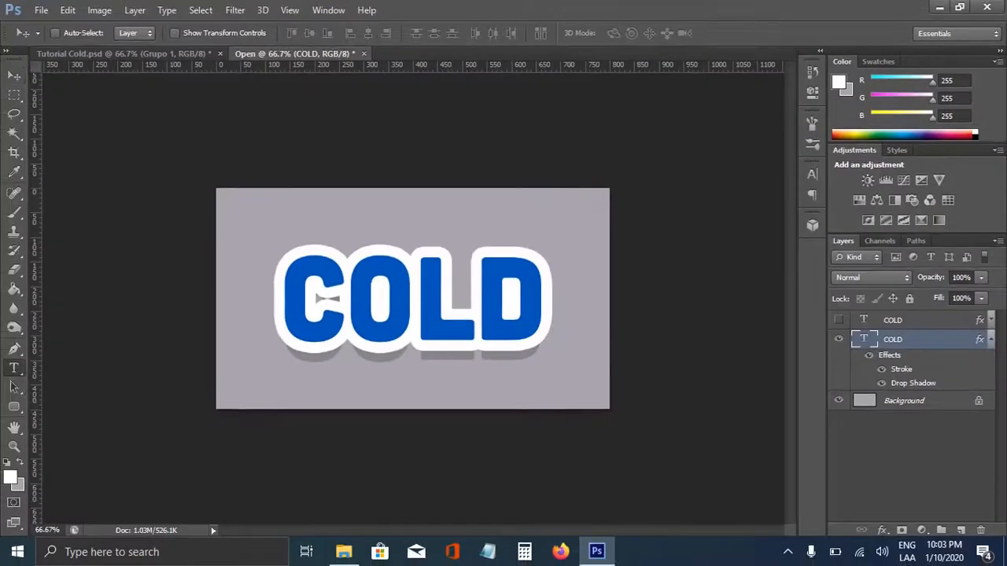
left_click(991, 339)
Step: Warp the lower COLD text with the horizontal Shell Lower style at +50% bend
right_click(377, 293)
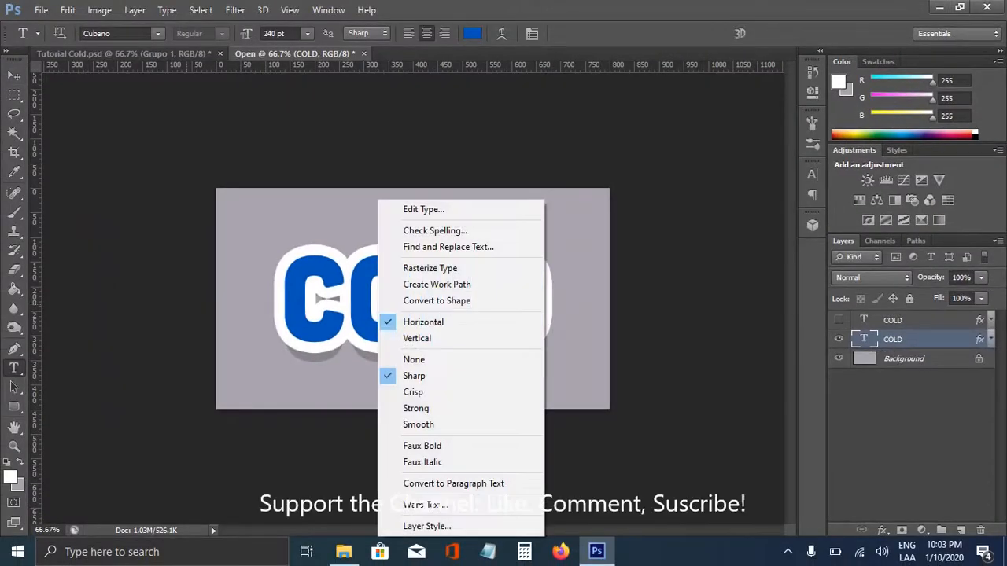
left_click(437, 300)
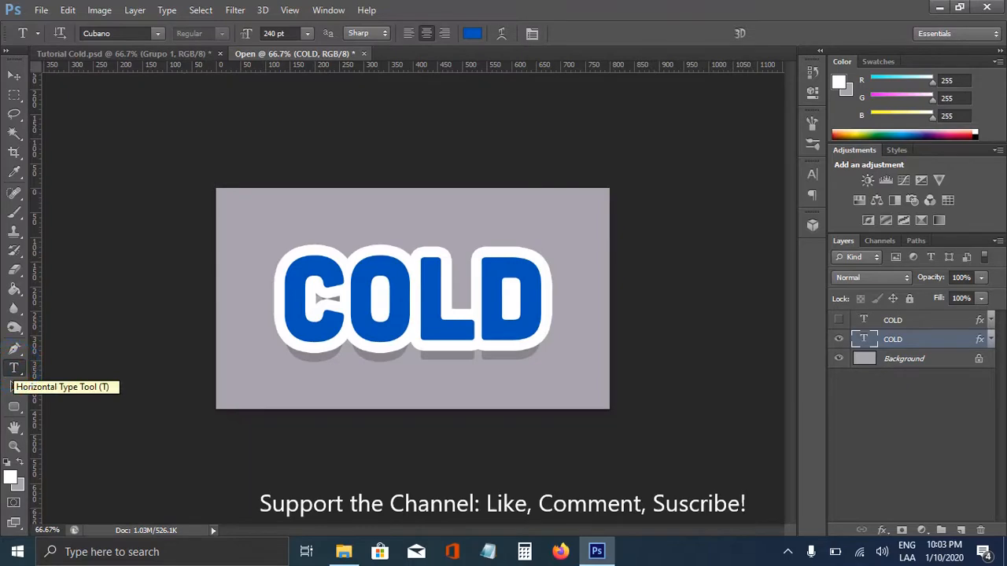
right_click(457, 293)
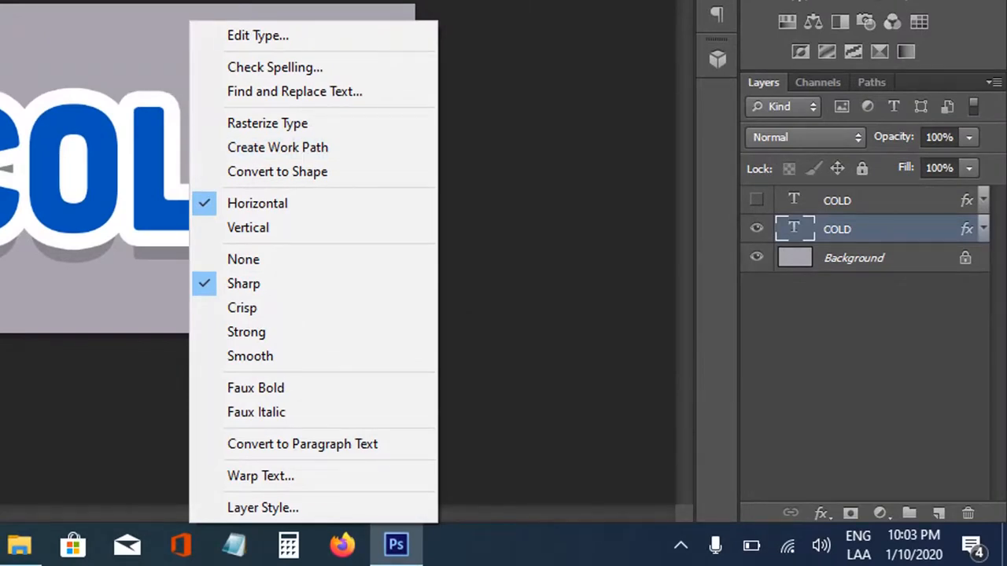
left_click(260, 476)
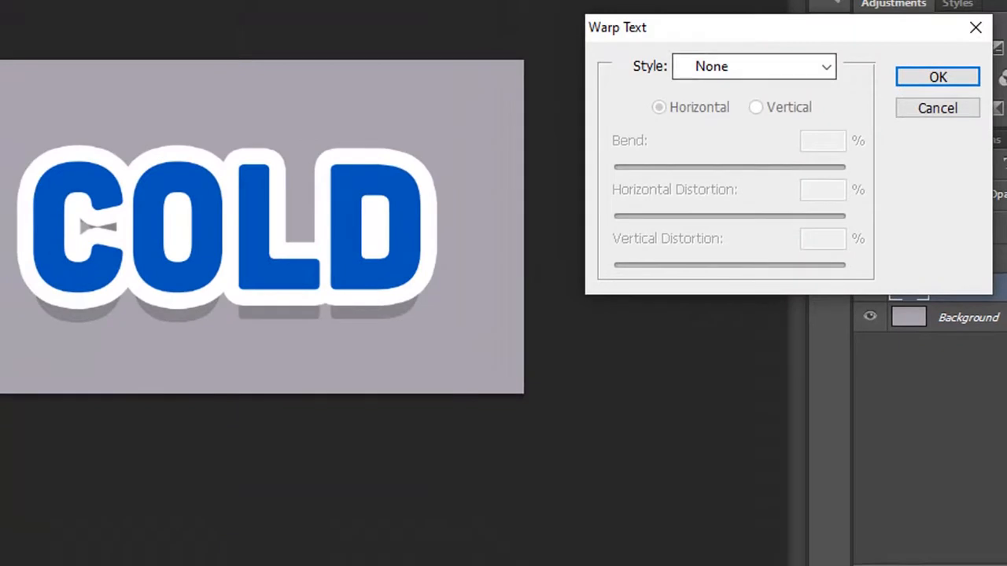
left_click_drag(724, 27, 668, 81)
left_click(732, 119)
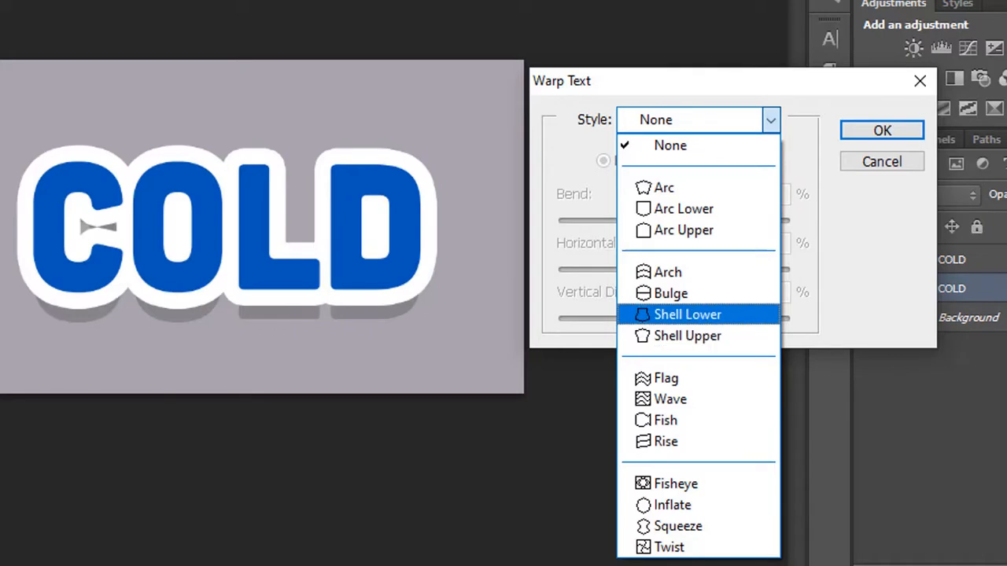
left_click(687, 315)
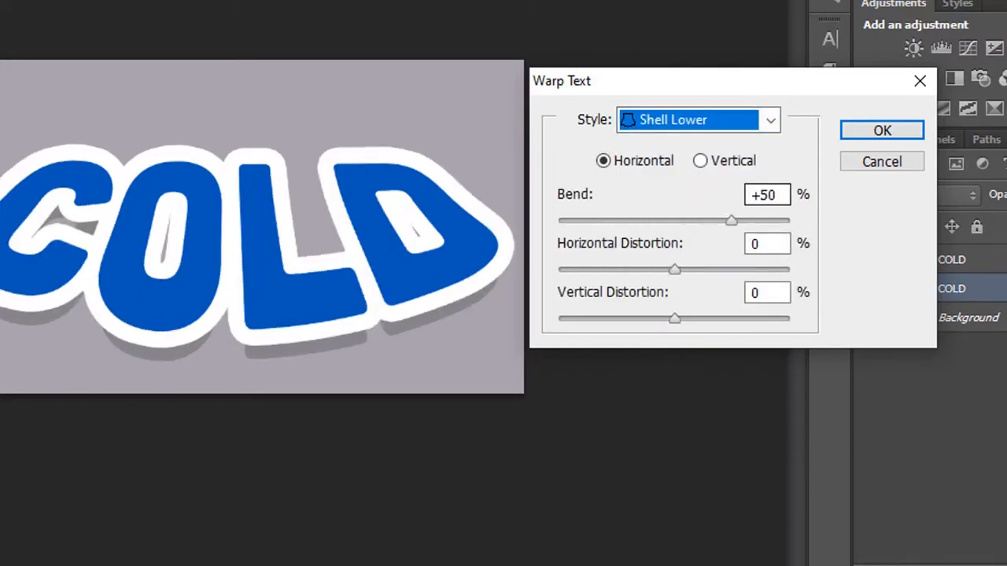
left_click(882, 130)
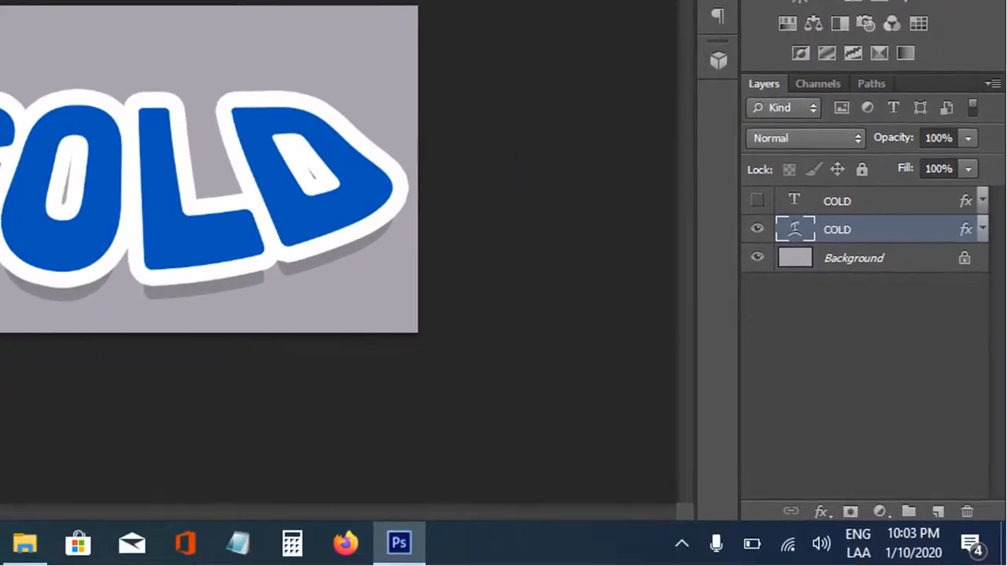
Step: Show the upper COLD layer and warp its text with the horizontal Shell Lower style at +50% bend
left_click(869, 258)
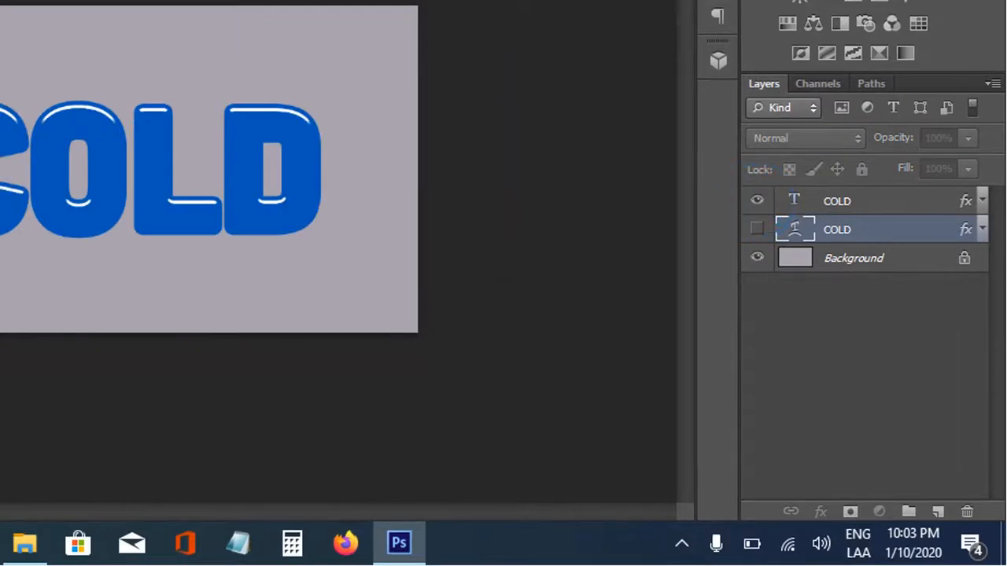
left_click(837, 201)
right_click(160, 303)
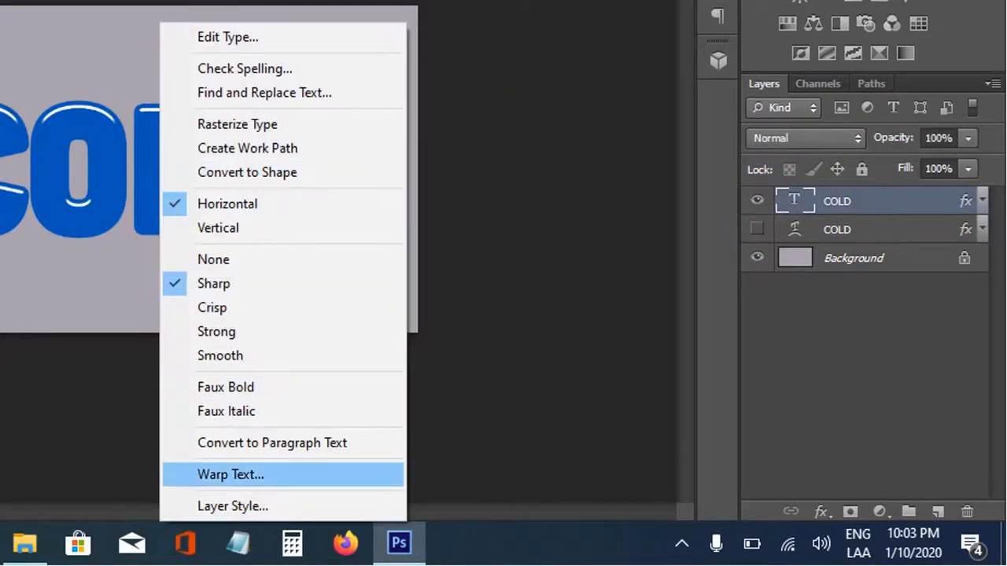
left_click(231, 475)
left_click(659, 63)
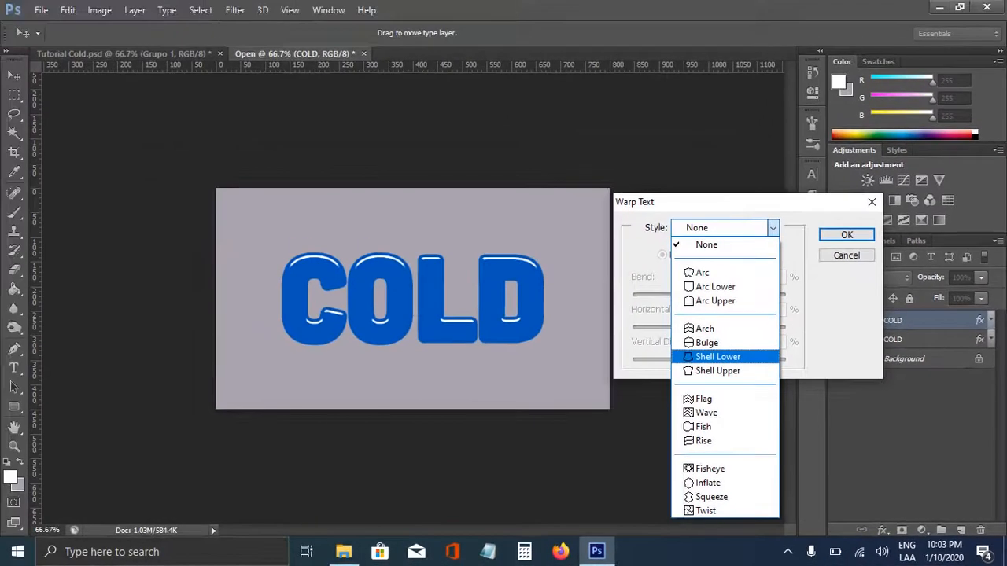
left_click(578, 256)
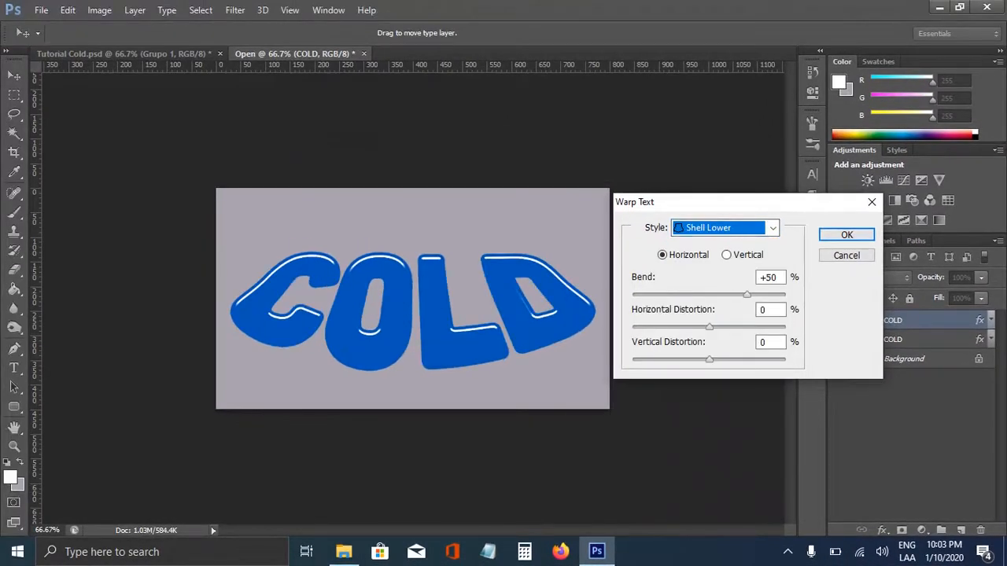
left_click(846, 235)
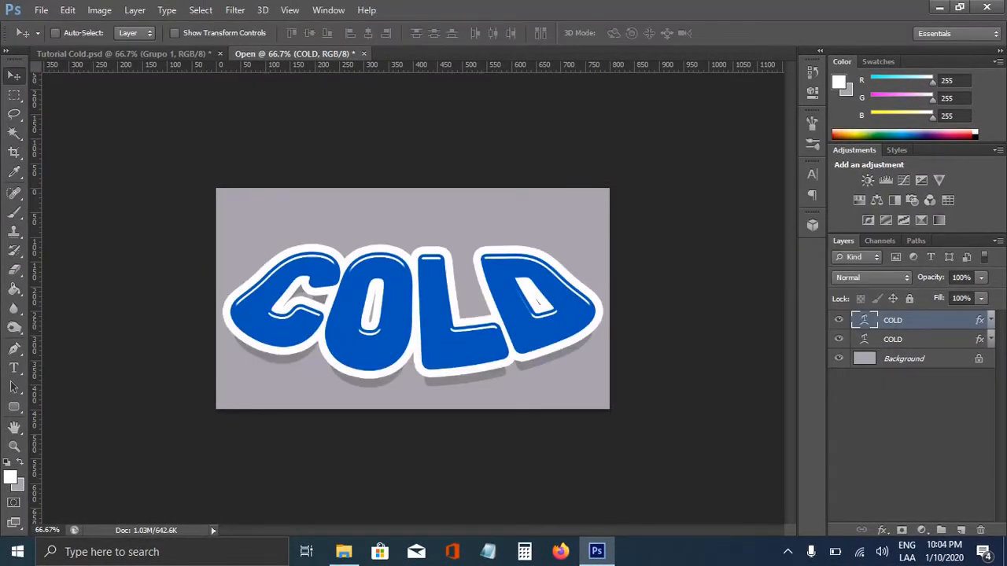